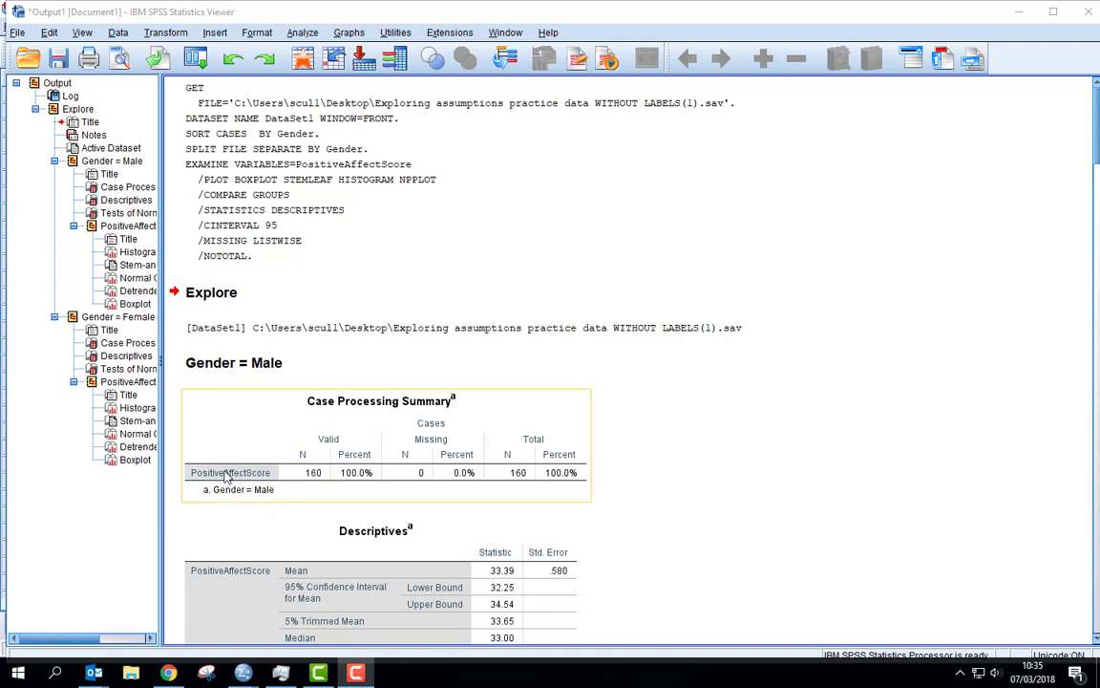
Open the PositiveAffectScore histogram for the male group in the Chart Editor.
{"action": "scroll", "coordinate": [717, 375], "scroll_direction": "down", "scroll_amount": 5}
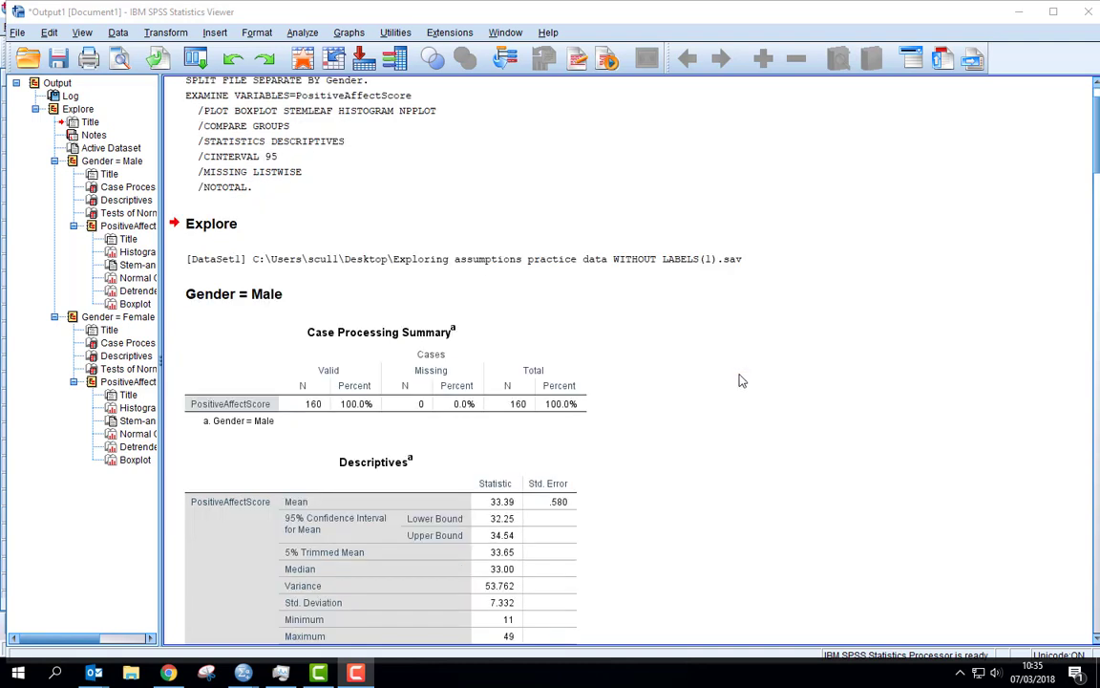
{"action": "scroll", "coordinate": [520, 436], "scroll_direction": "down", "scroll_amount": 12}
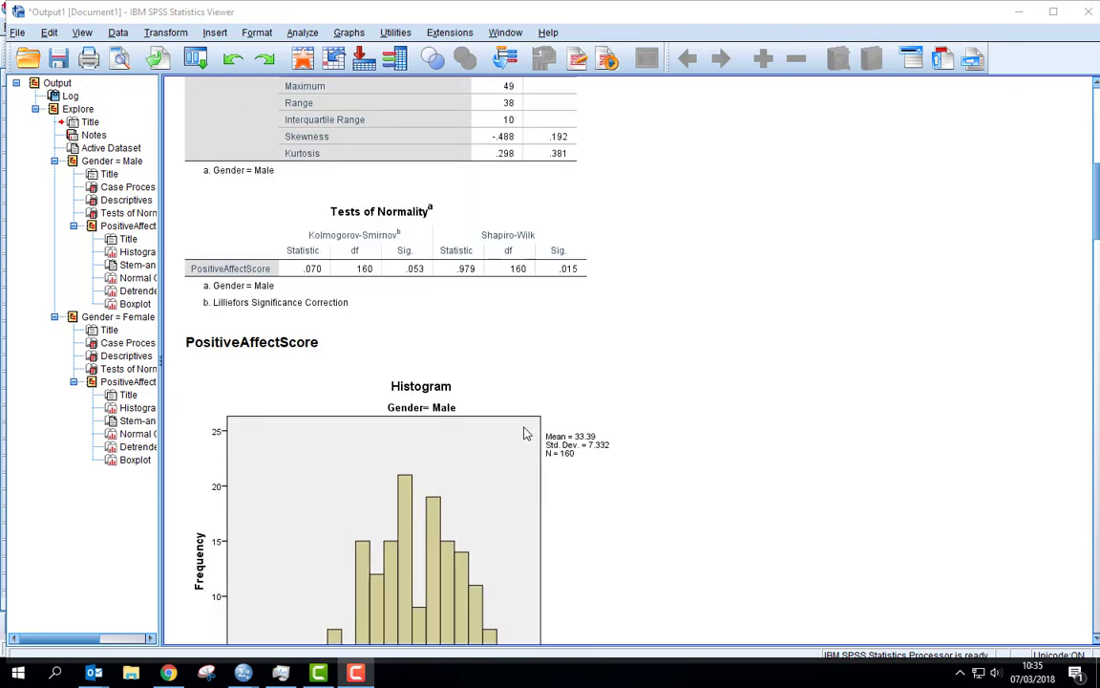
{"action": "scroll", "coordinate": [573, 286], "scroll_direction": "down", "scroll_amount": 2}
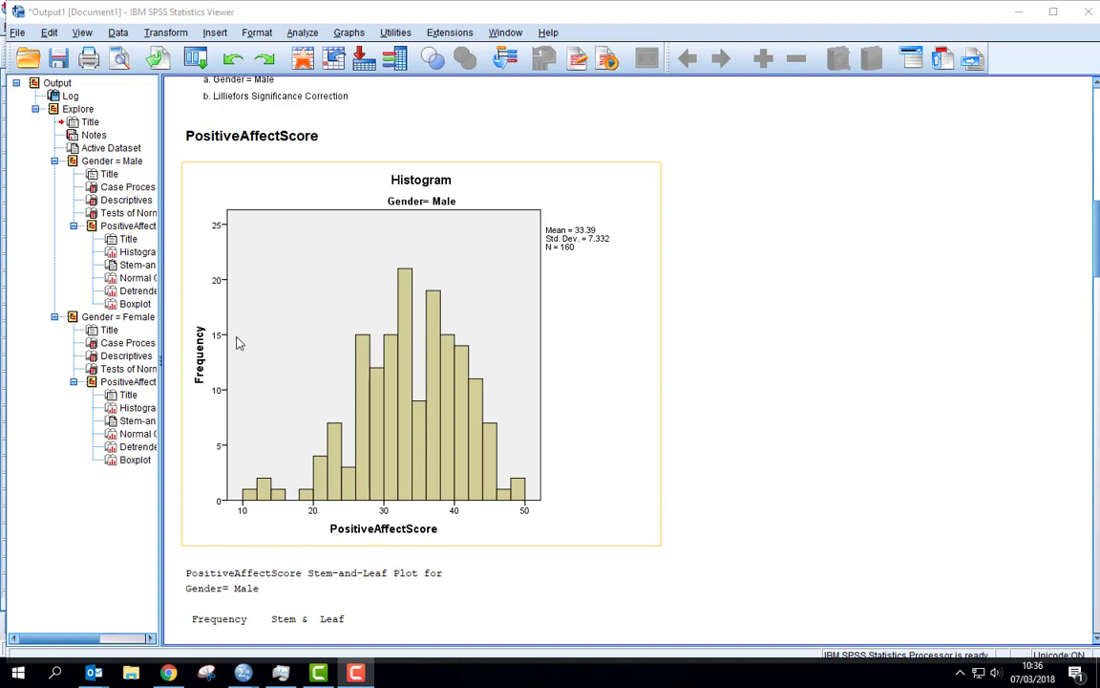
{"action": "double_click", "coordinate": [478, 249]}
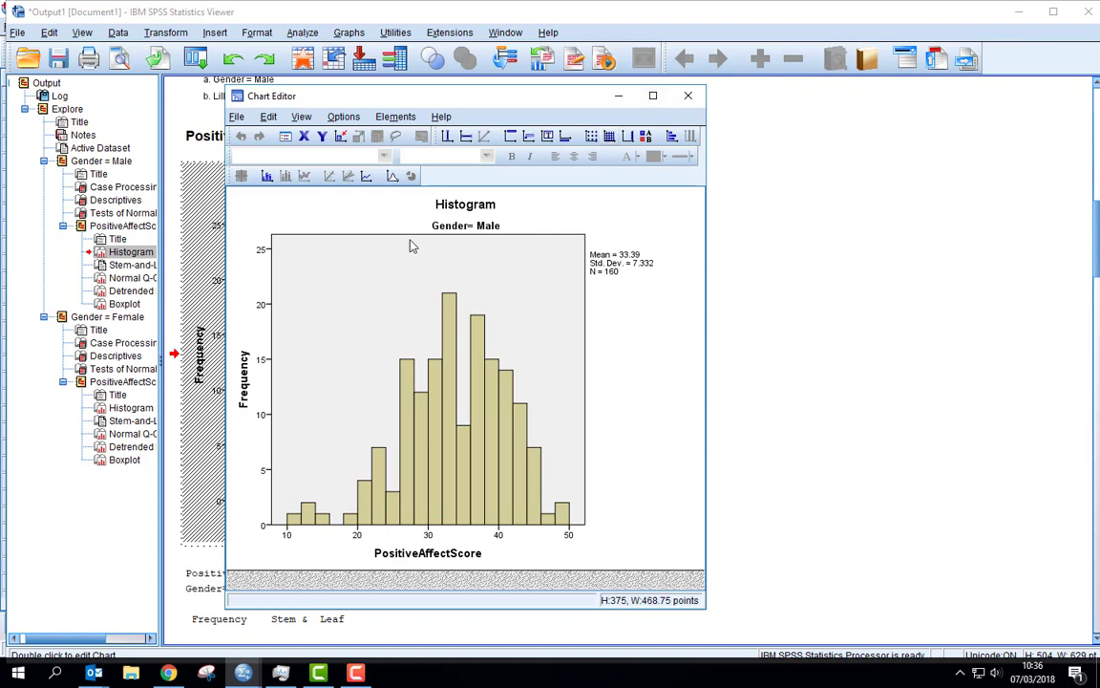
Delete the "Histogram" title and the overlapping "Gender= Male" subtitles from the chart.
{"action": "left_click", "coordinate": [470, 212]}
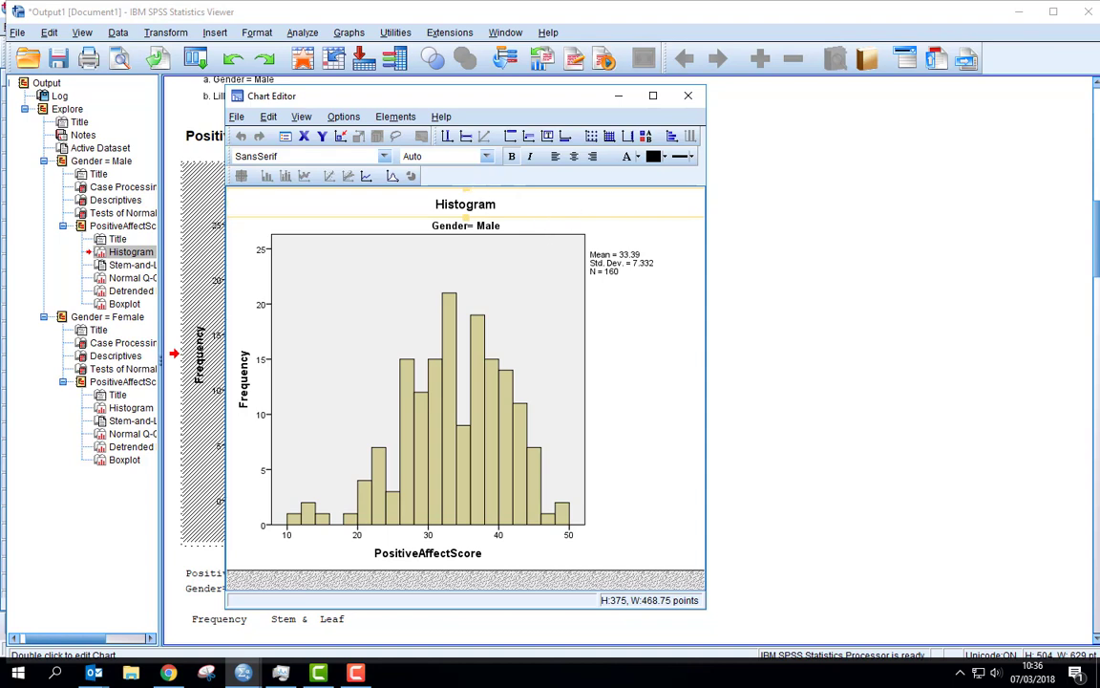
{"action": "key", "text": "Delete"}
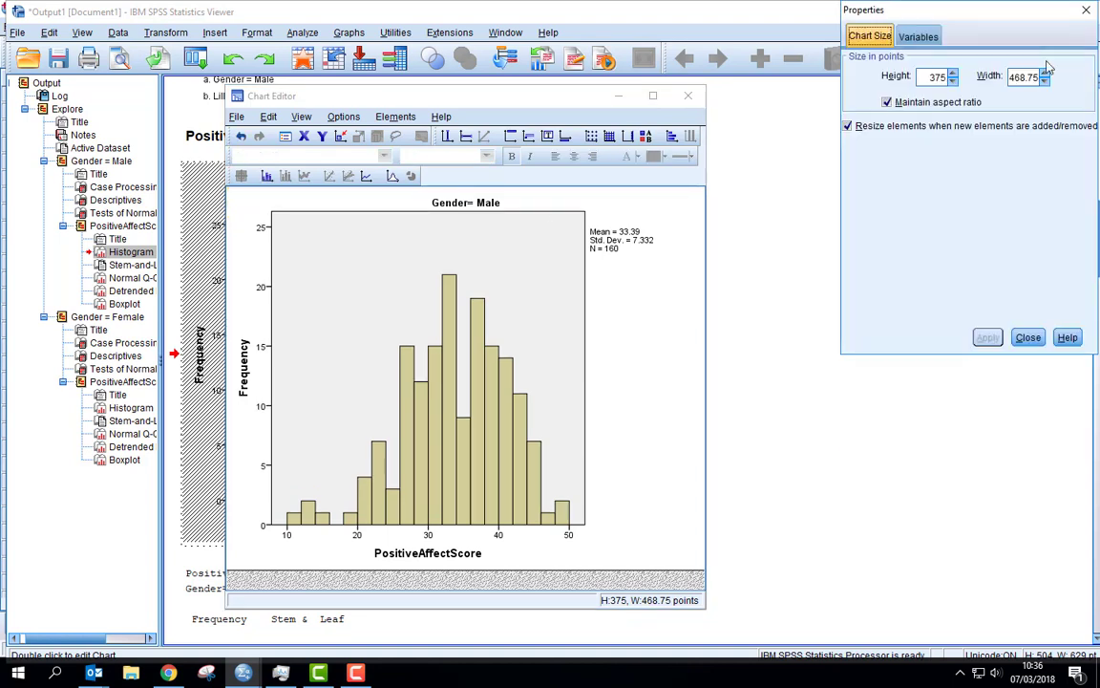
{"action": "left_click", "coordinate": [444, 203]}
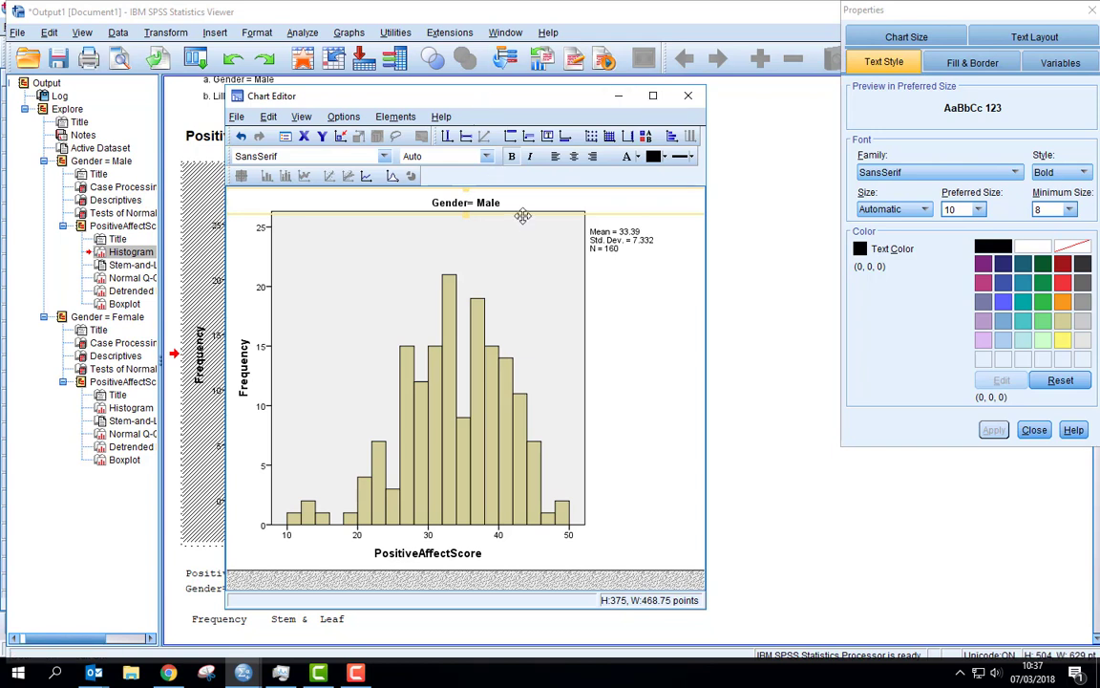
{"action": "key", "text": "Delete"}
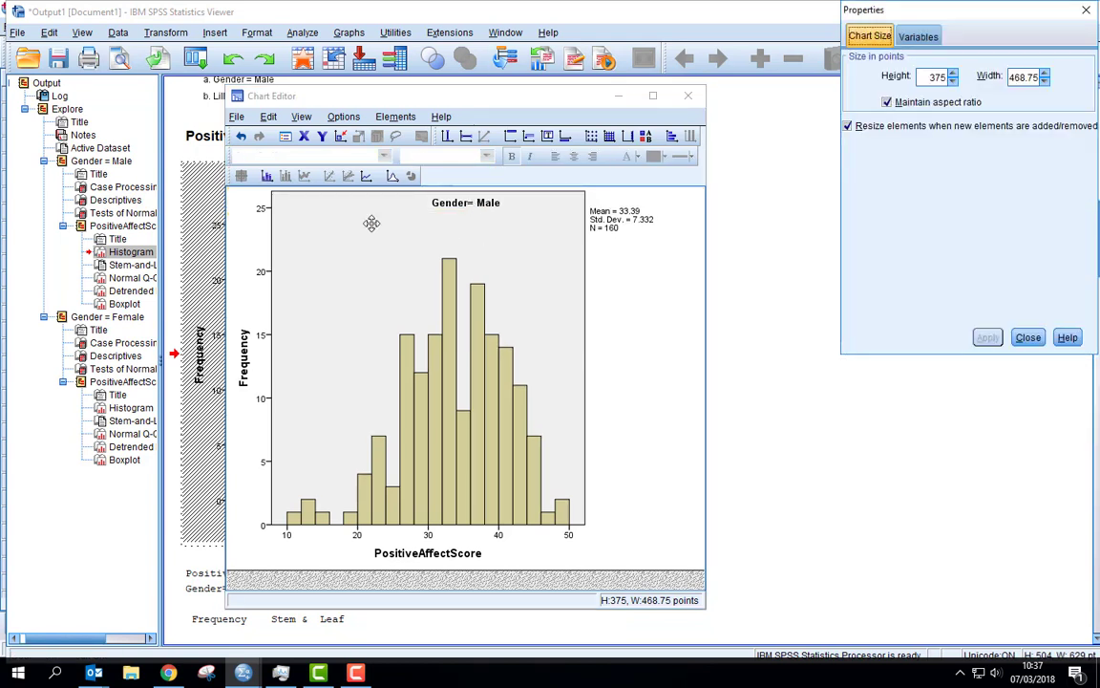
{"action": "left_click", "coordinate": [466, 207]}
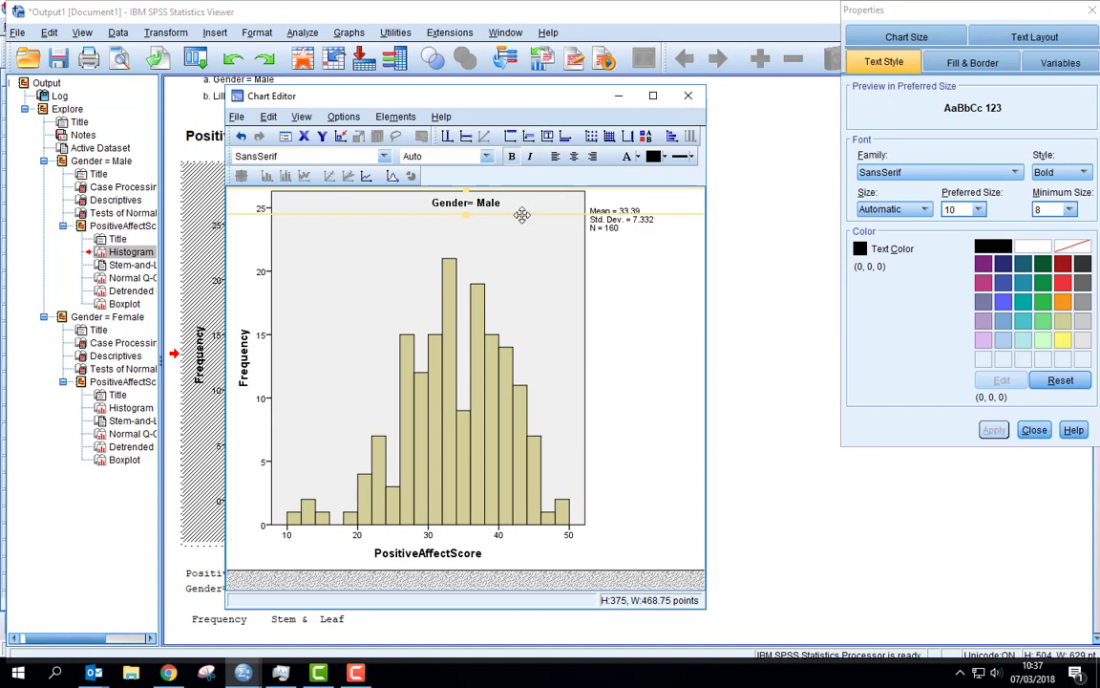
{"action": "key", "text": "Delete"}
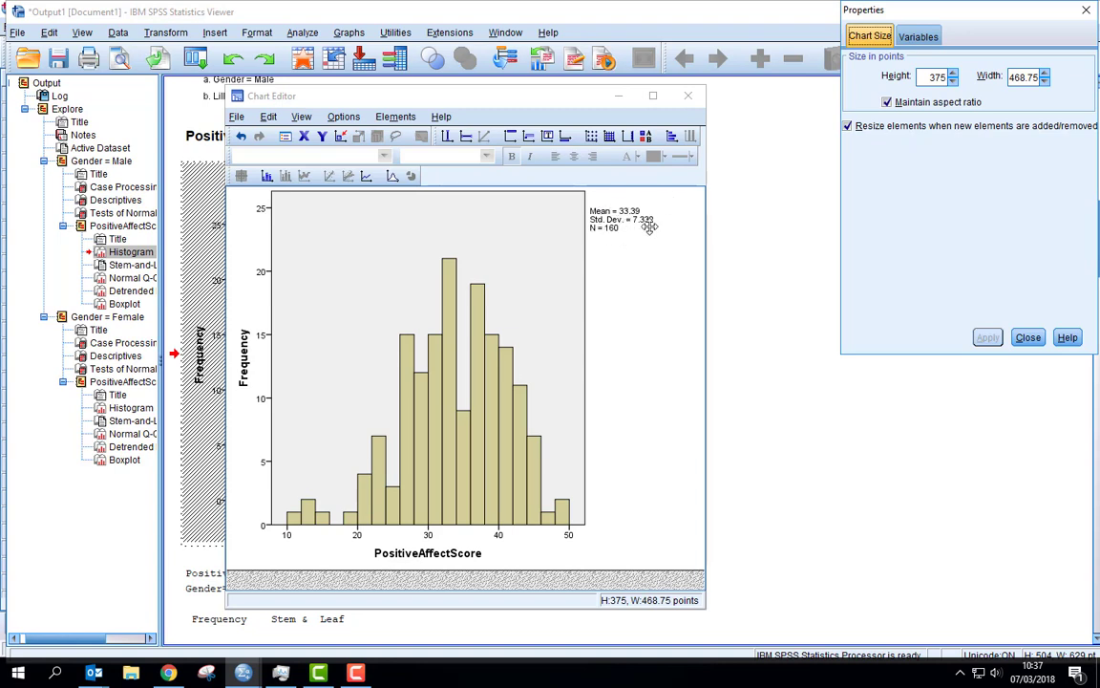
Delete the text box listing the mean, standard deviation and N beside the histogram.
{"action": "left_click", "coordinate": [616, 214]}
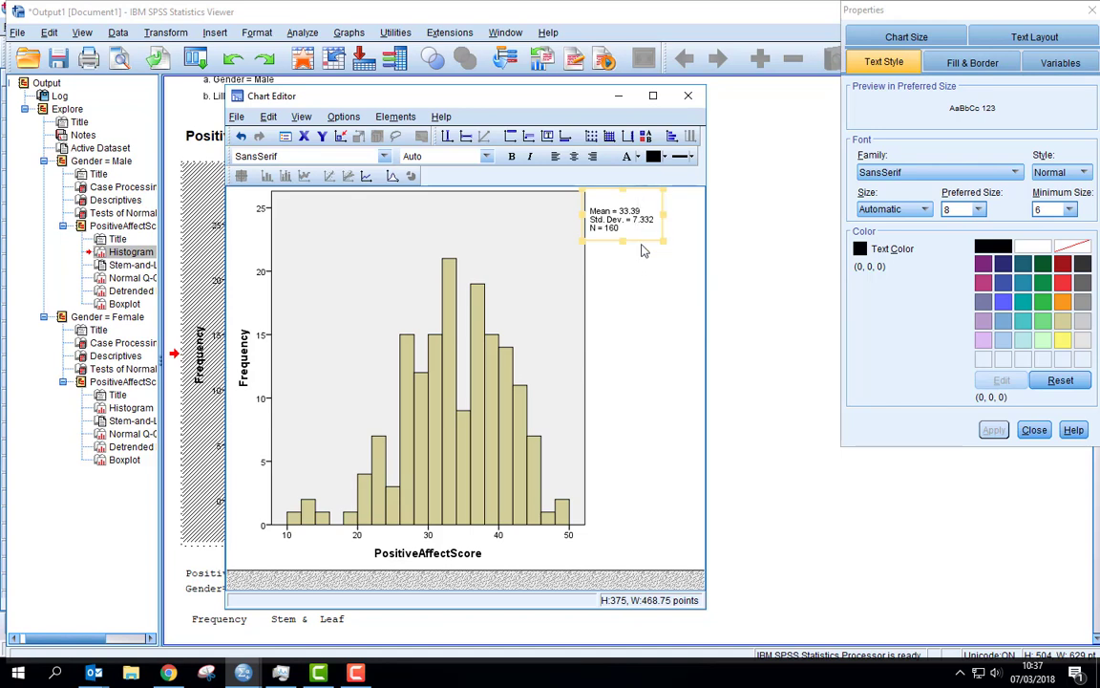
{"action": "left_click", "coordinate": [641, 239]}
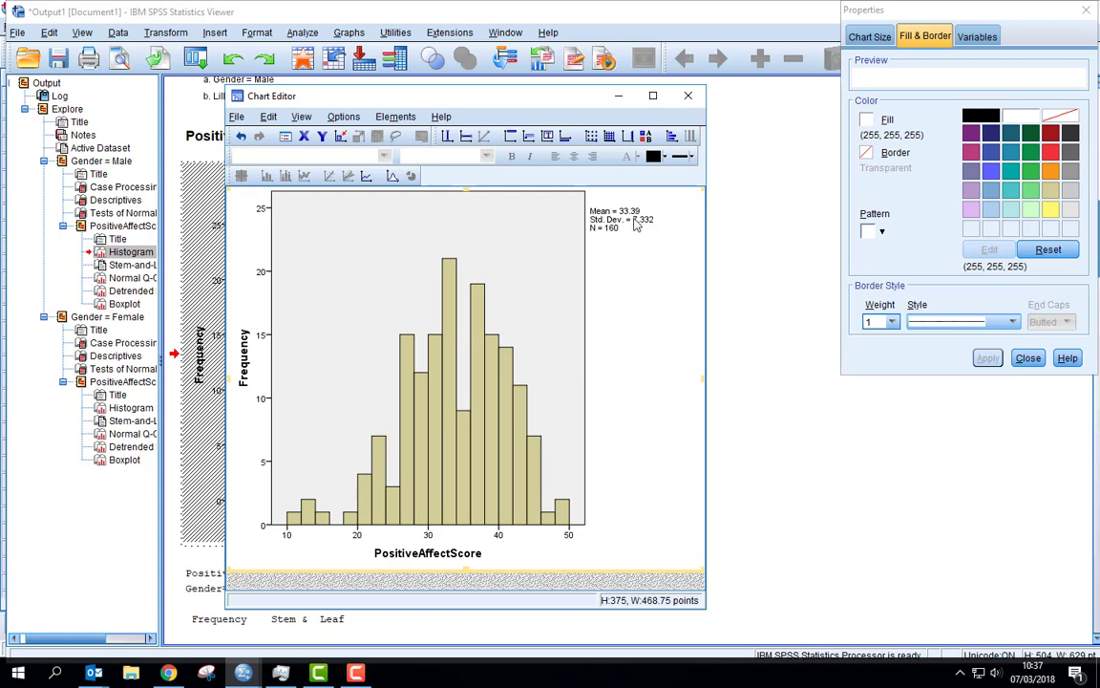
{"action": "left_click", "coordinate": [597, 212]}
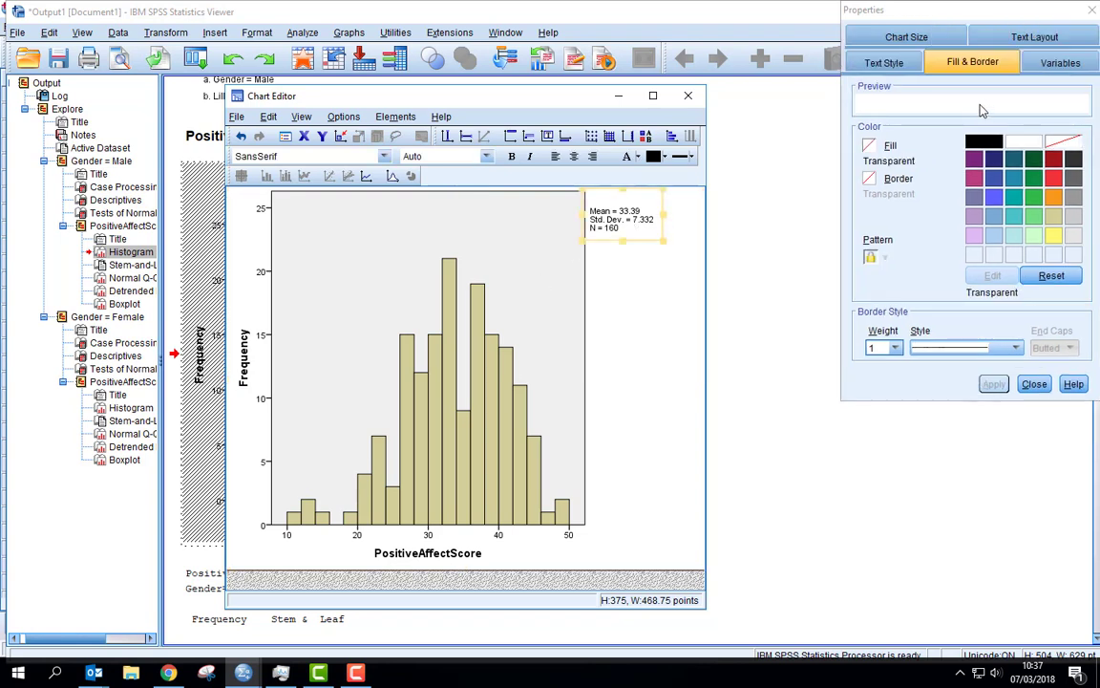
{"action": "key", "text": "Delete"}
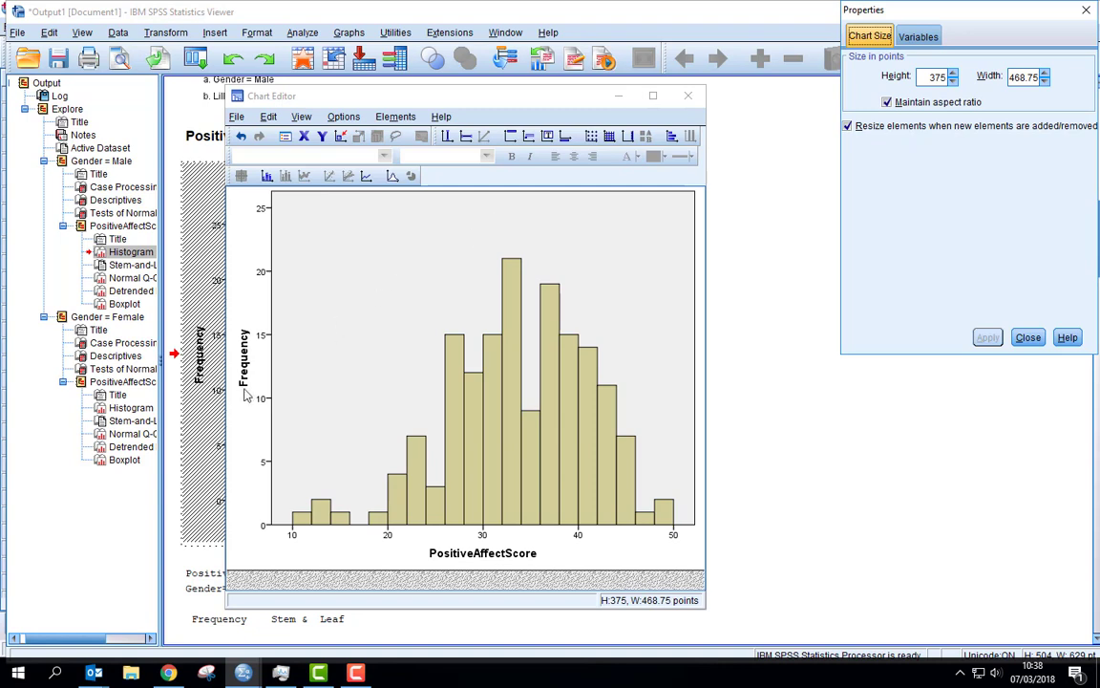
Change the x-axis title to "Positive Affect Score" and the y-axis title to "Number of participants".
{"action": "left_click", "coordinate": [476, 555]}
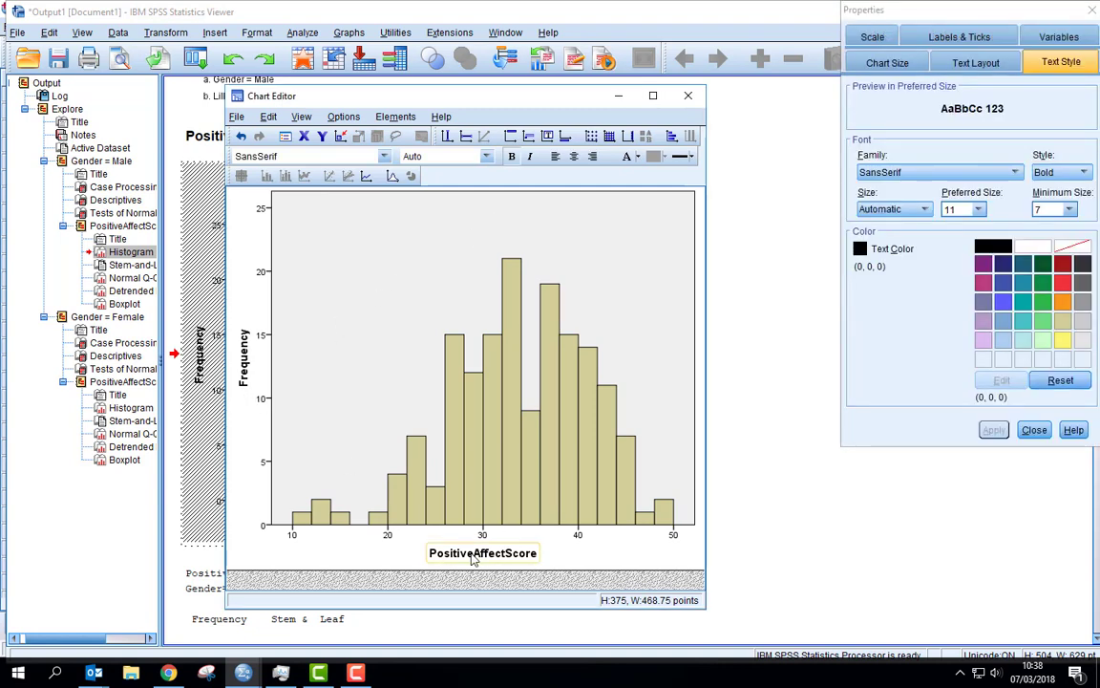
{"action": "left_click", "coordinate": [477, 555]}
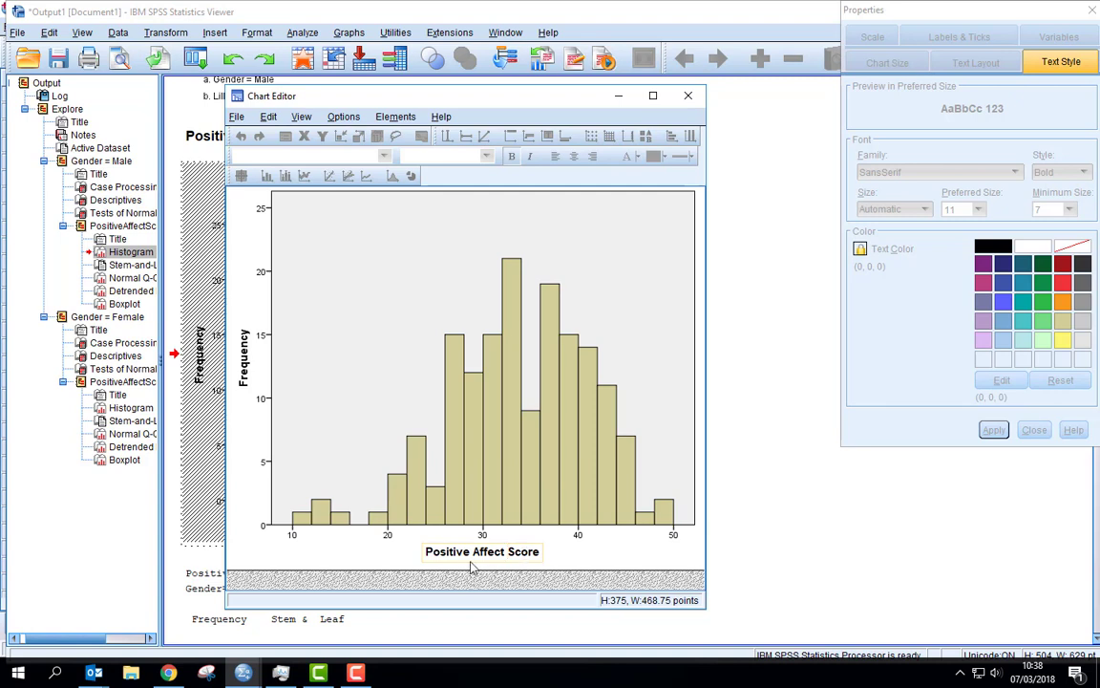
{"action": "left_click", "coordinate": [246, 368]}
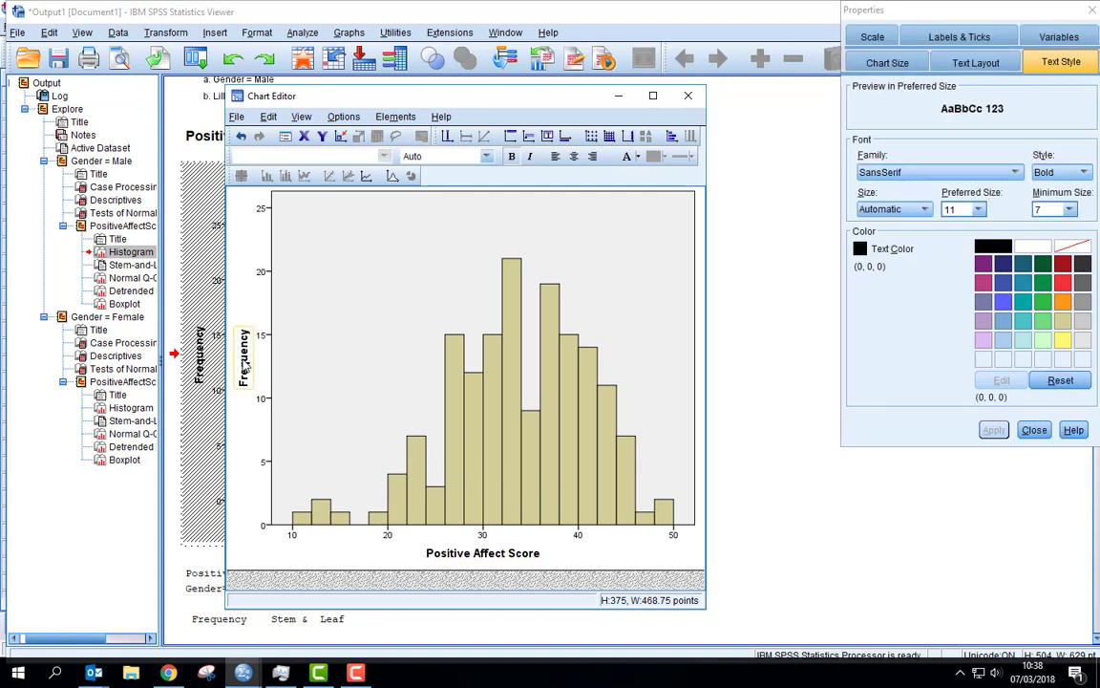
{"action": "left_click", "coordinate": [246, 368]}
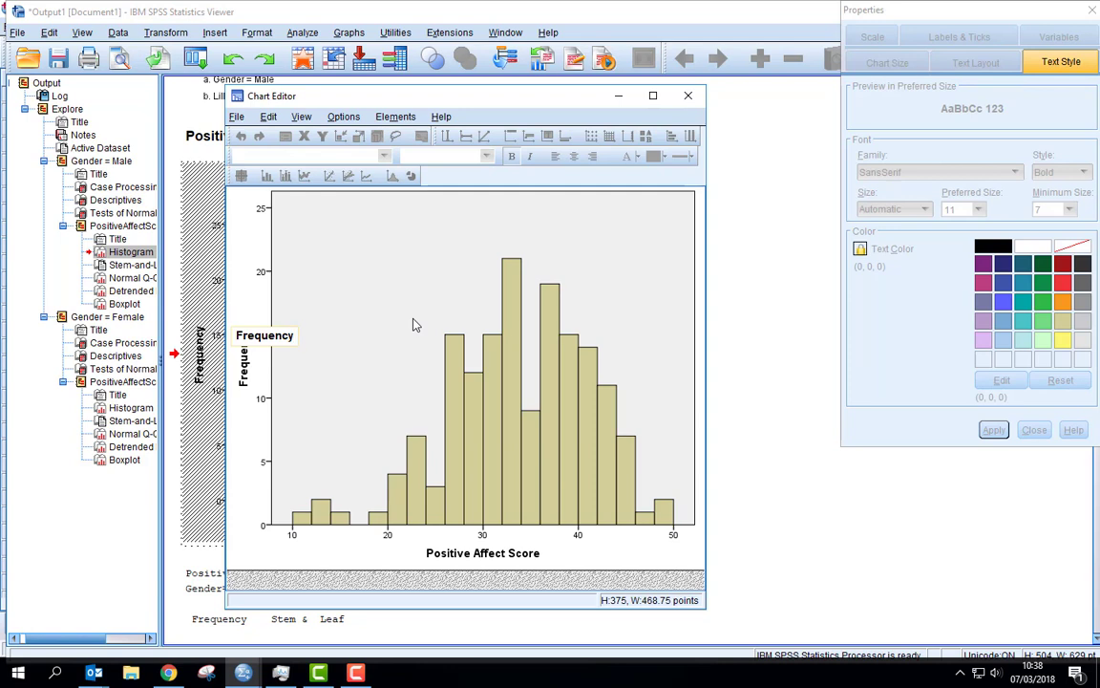
{"action": "key", "text": "BackSpace"}
{"action": "key", "text": "ctrl+a"}
{"action": "key", "text": "BackSpace"}
{"action": "type", "text": "Number of pari"}
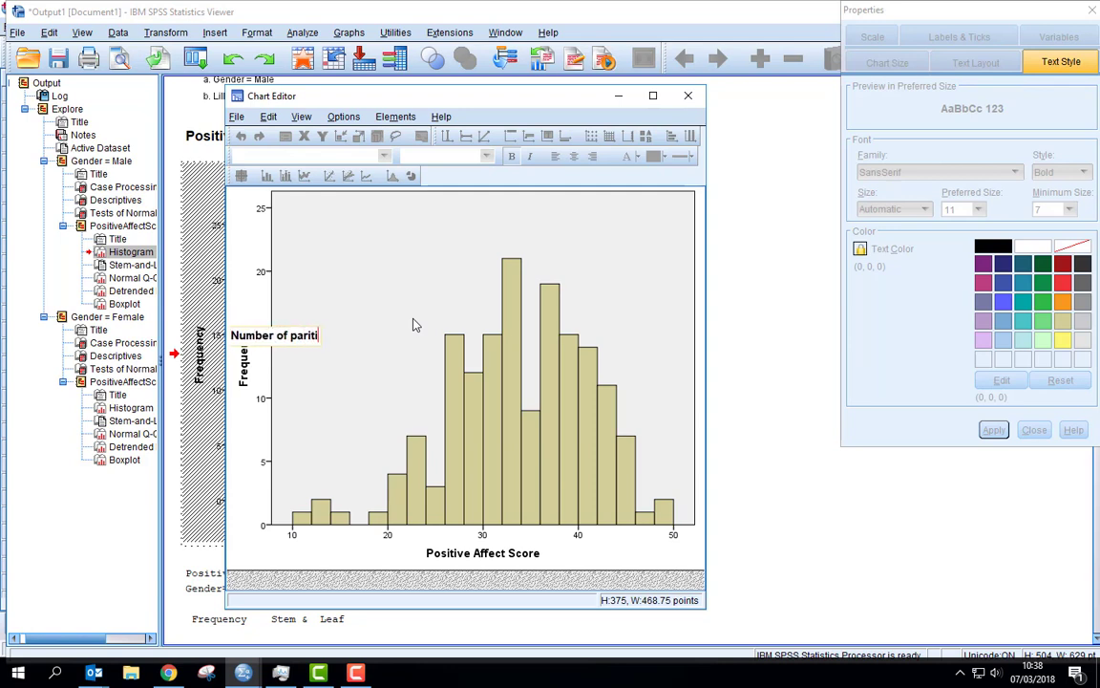
{"action": "type", "text": "icipants"}
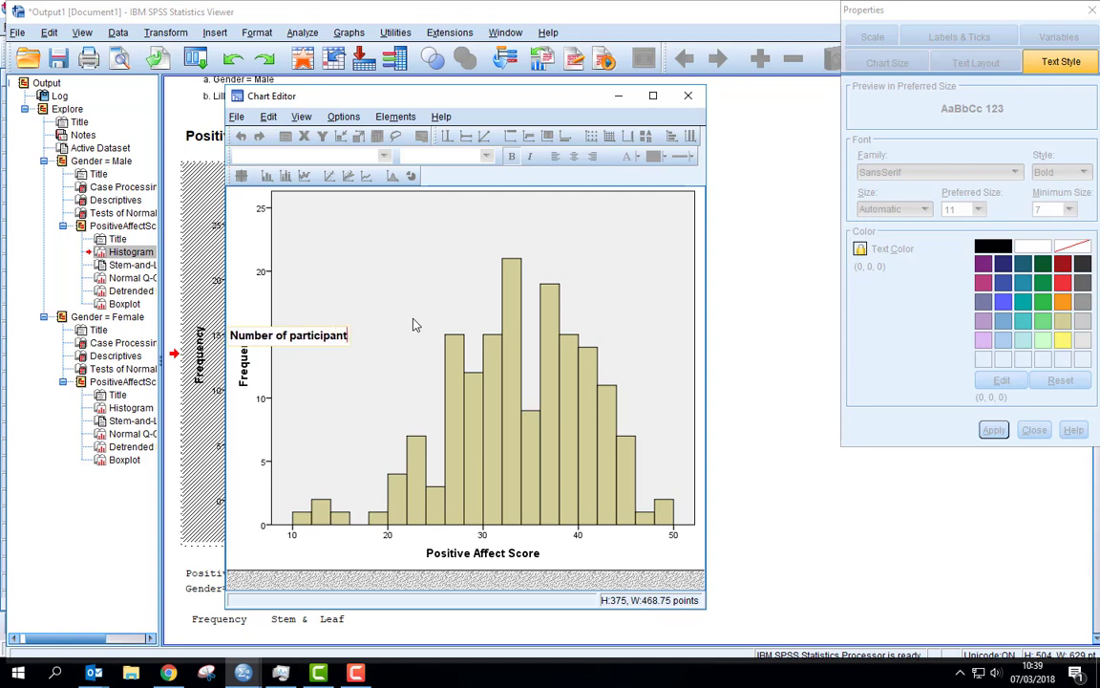
{"action": "left_click", "coordinate": [377, 558]}
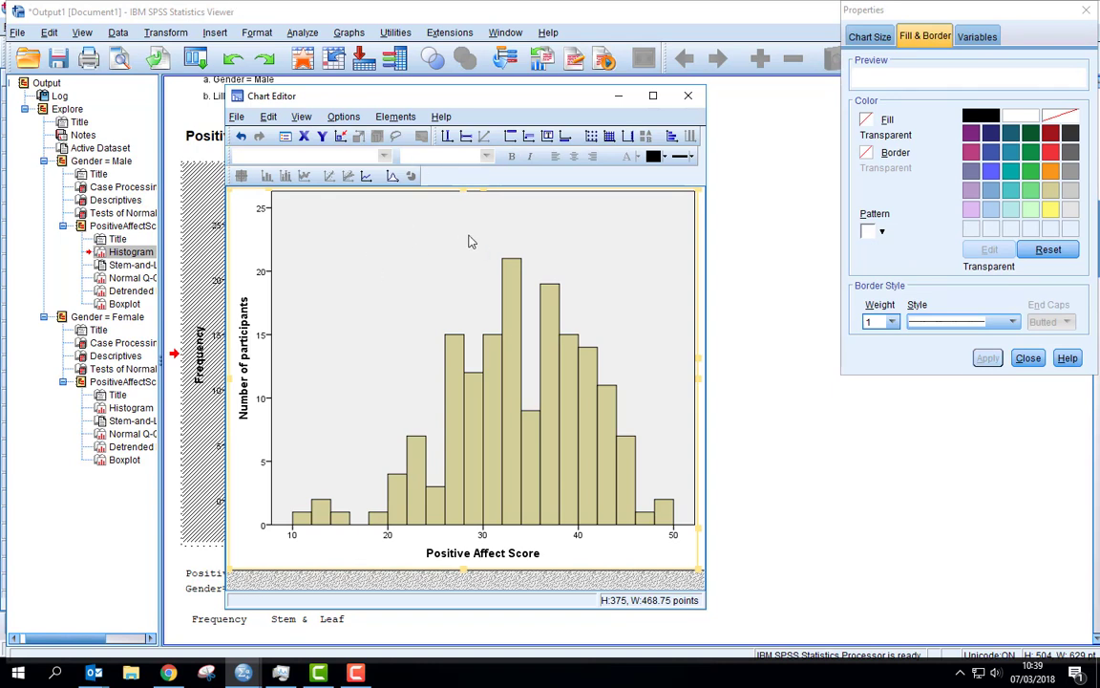
Make both the border and the fill of the histogram's plot background transparent.
{"action": "left_click", "coordinate": [416, 238]}
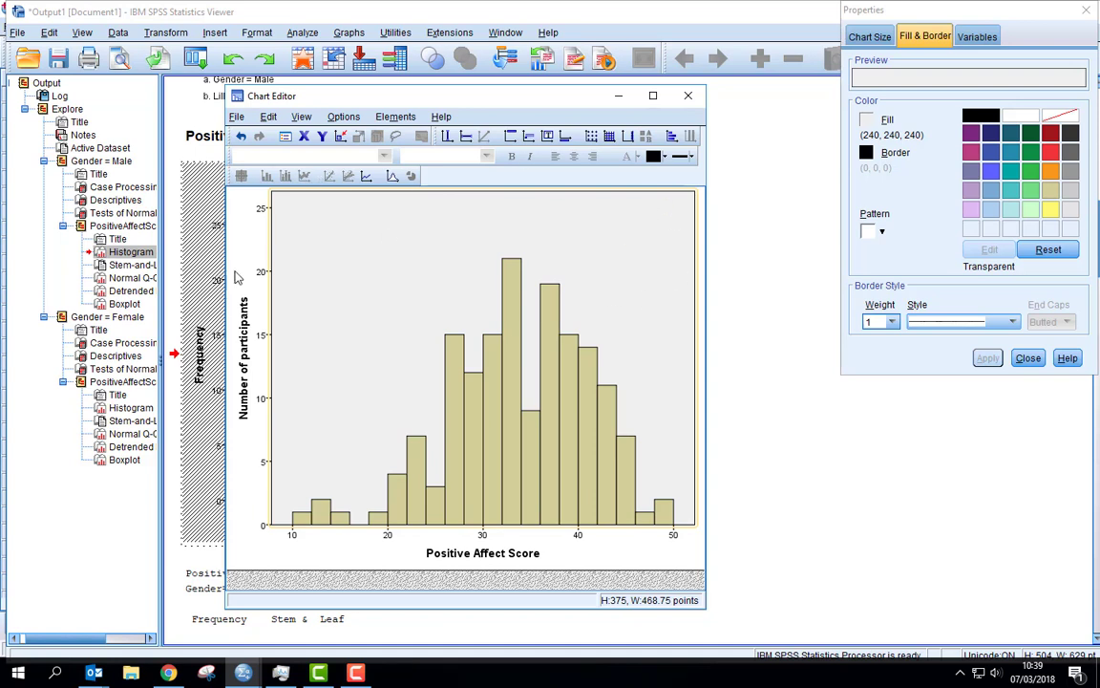
{"action": "left_click_drag", "start_coordinate": [881, 11], "coordinate": [768, 137]}
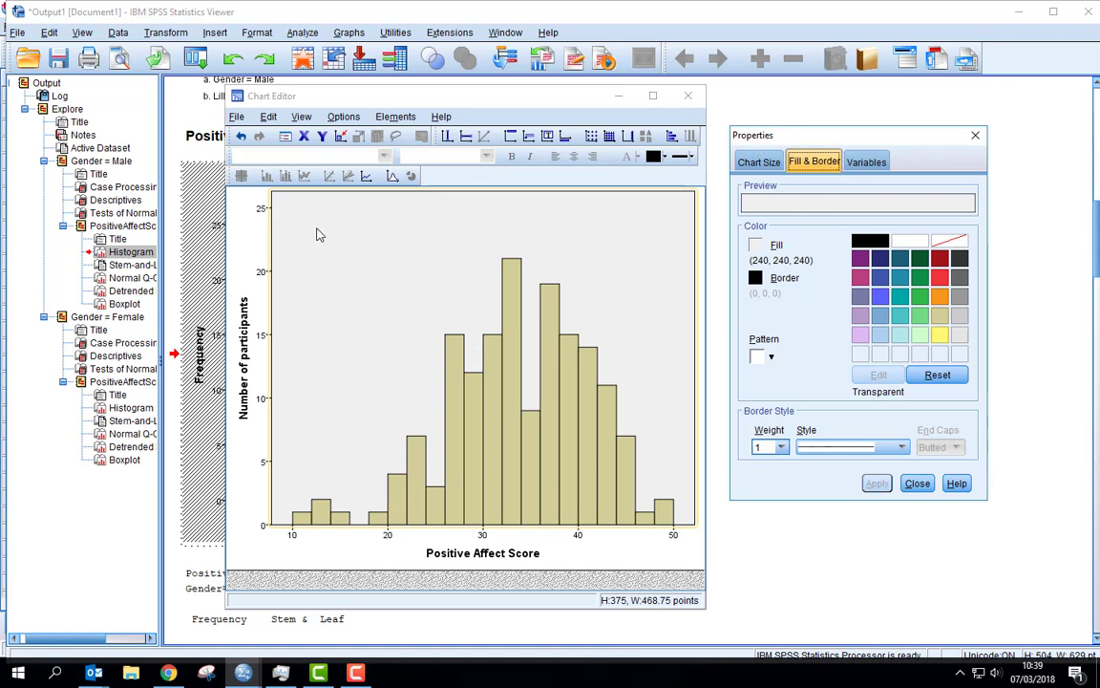
{"action": "left_click", "coordinate": [755, 279]}
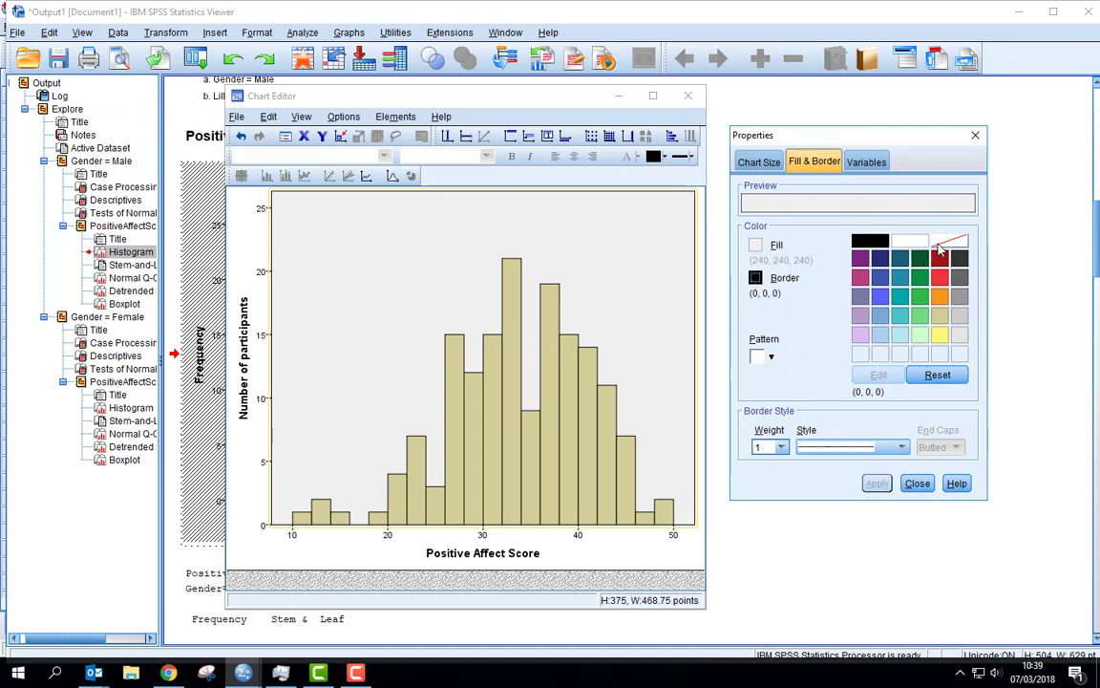
{"action": "left_click", "coordinate": [944, 246]}
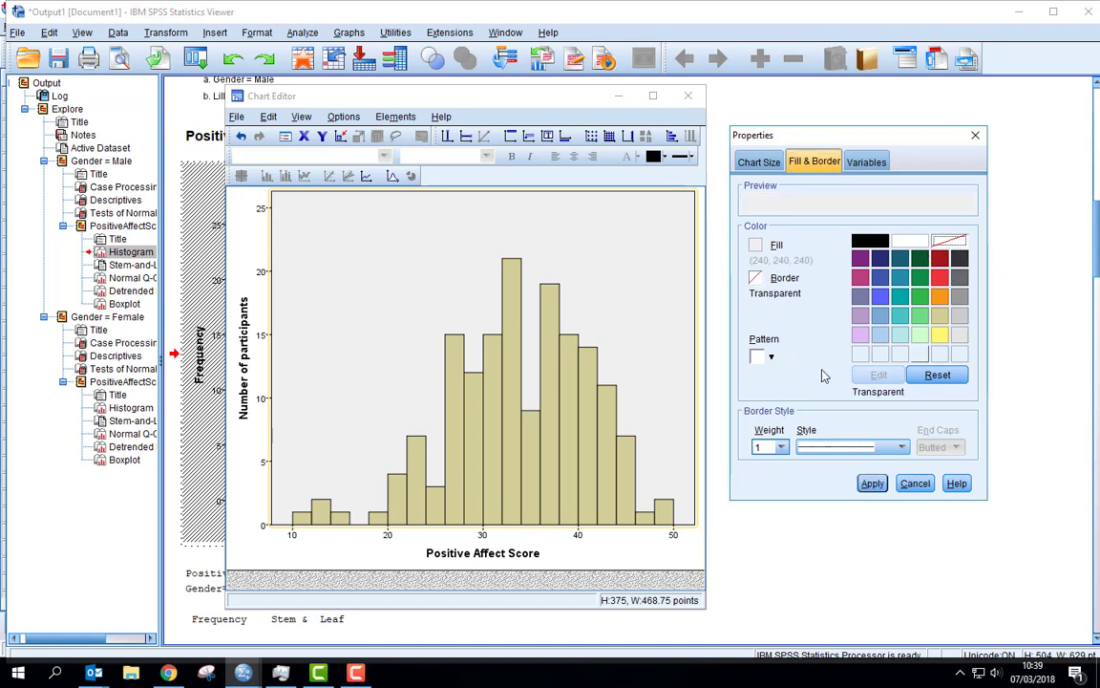
{"action": "left_click", "coordinate": [756, 249]}
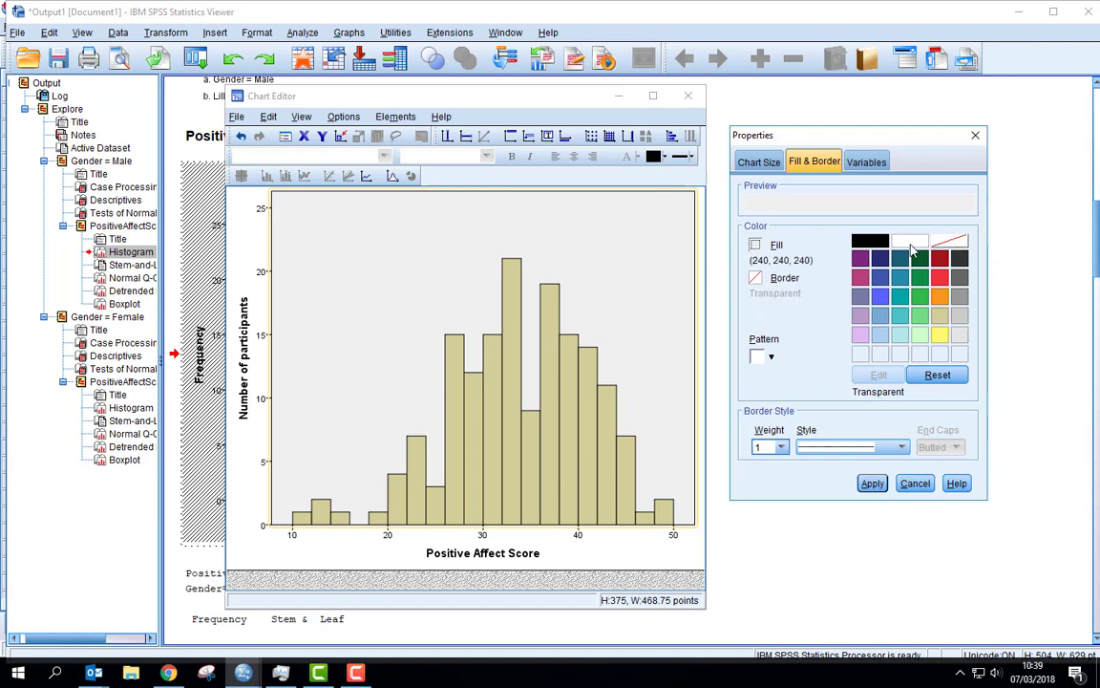
{"action": "left_click", "coordinate": [965, 240]}
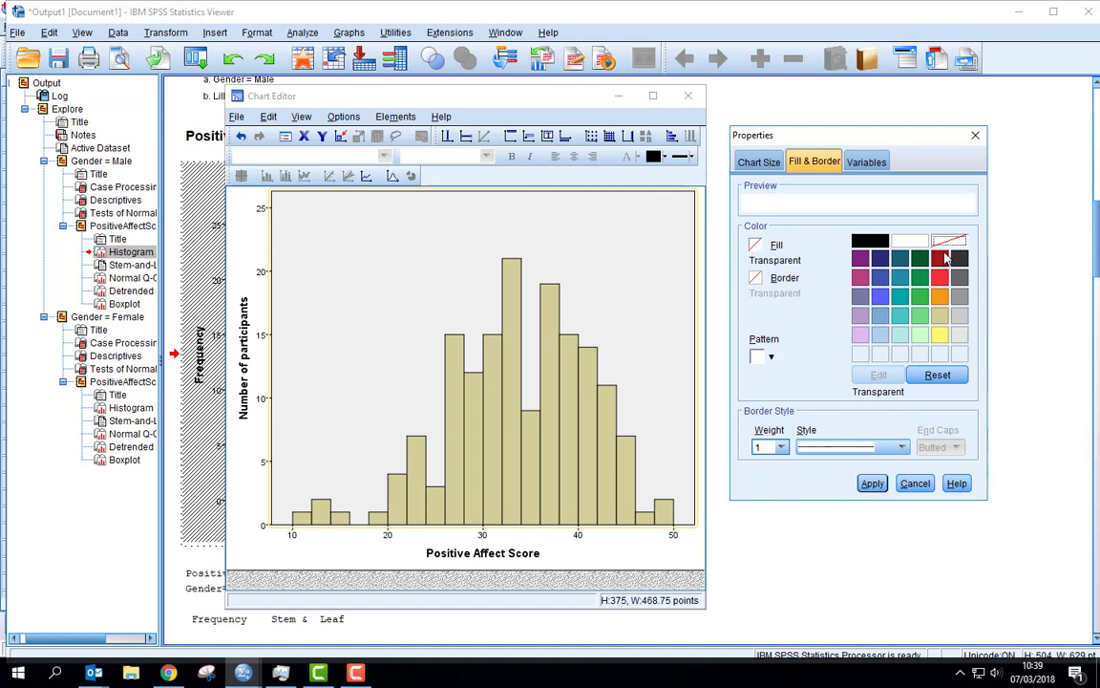
{"action": "left_click", "coordinate": [872, 484]}
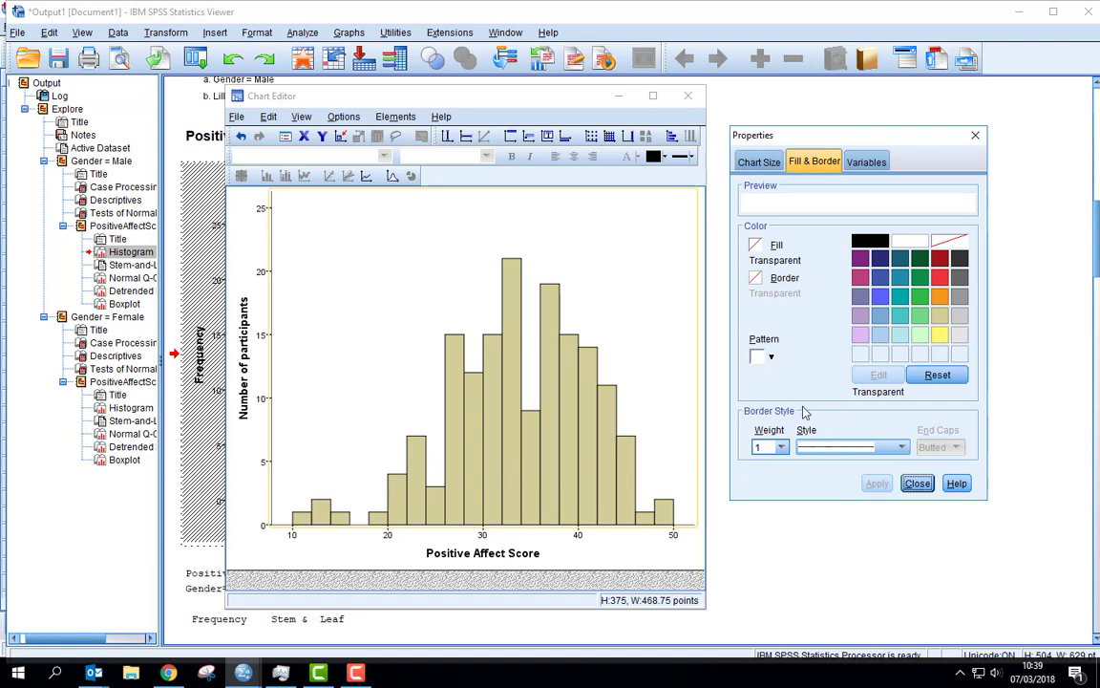
{"action": "left_click", "coordinate": [916, 485]}
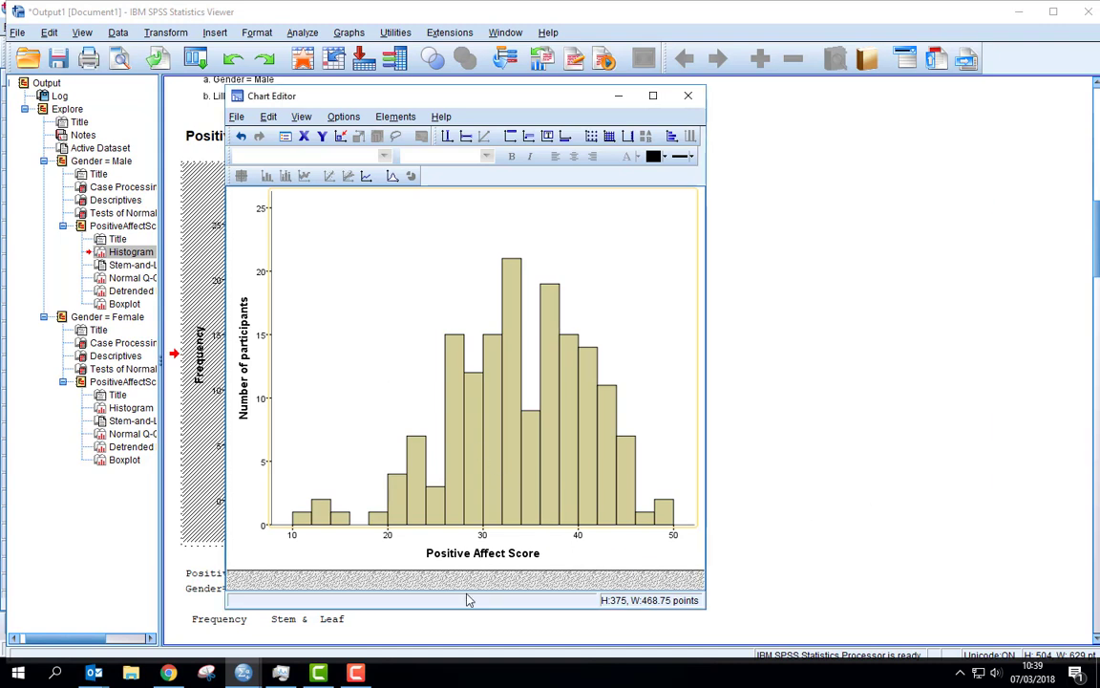
Add a Normal distribution curve with automatic parameters to the histogram bars.
{"action": "left_click", "coordinate": [475, 420]}
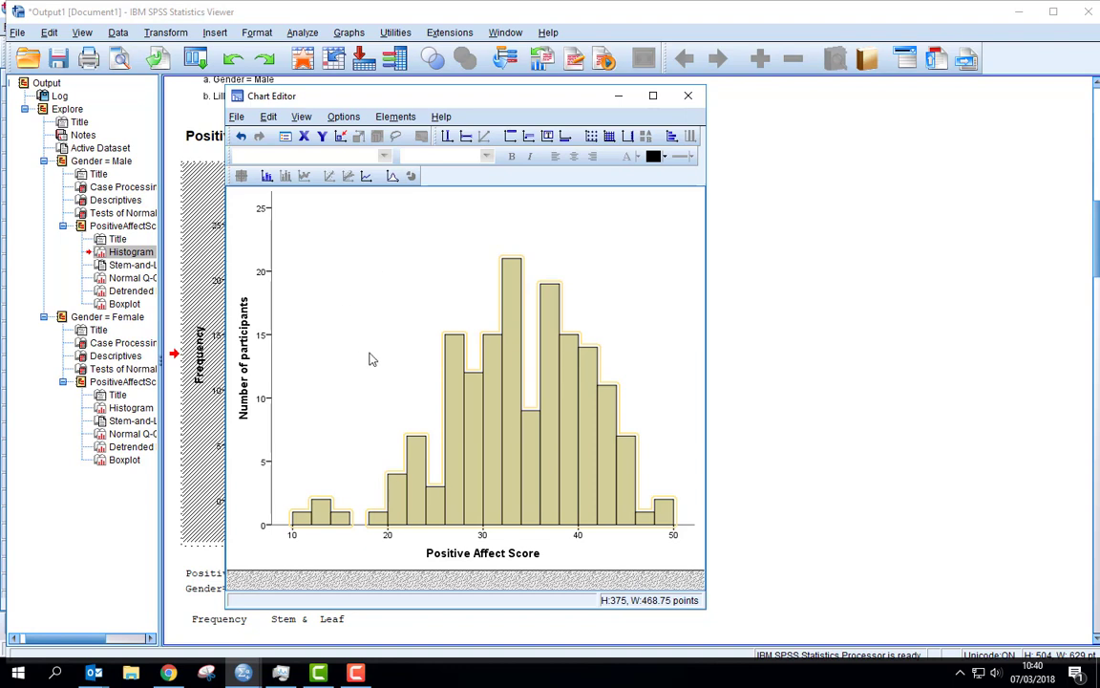
{"action": "left_click", "coordinate": [392, 178]}
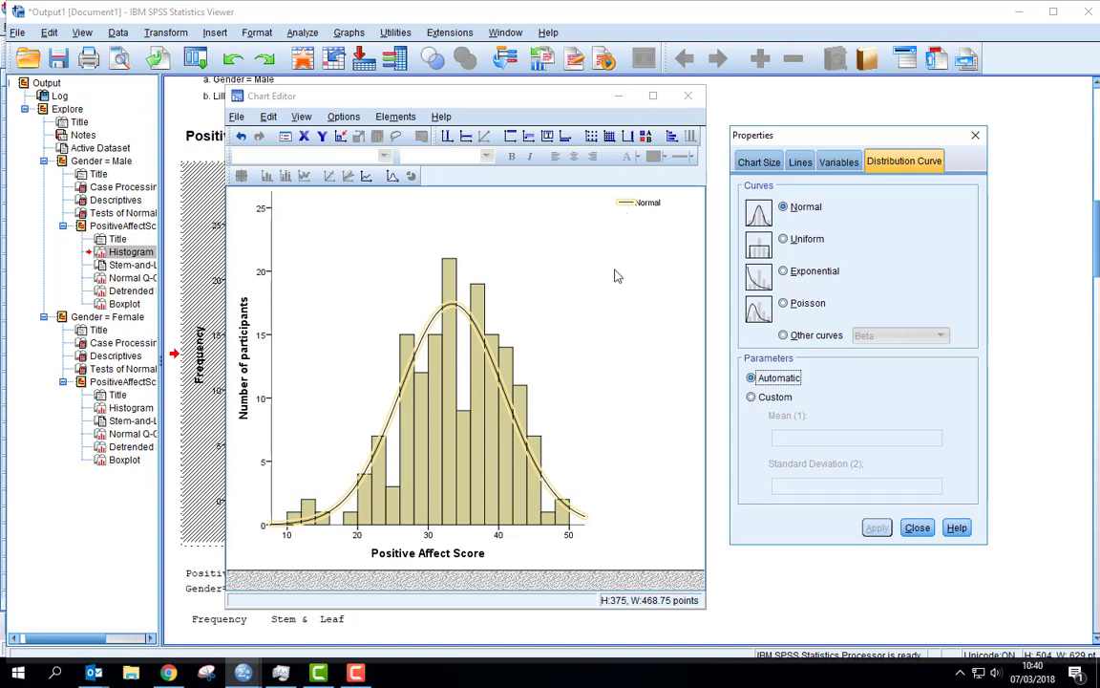
{"action": "left_click", "coordinate": [917, 528]}
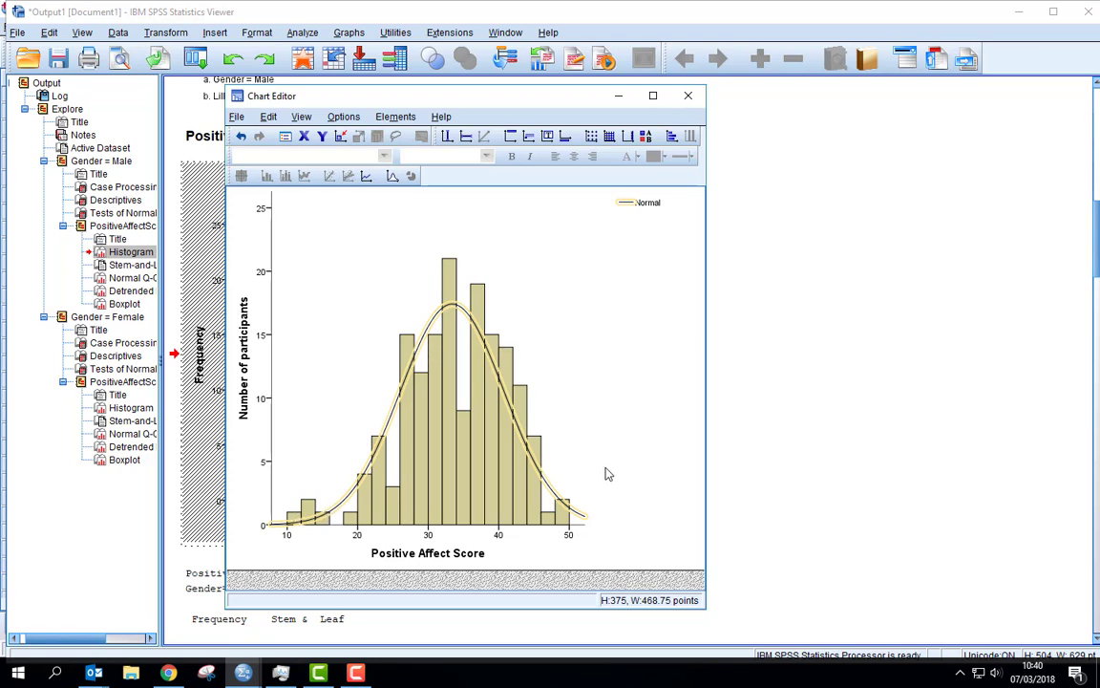
Delete the "Normal" legend from the chart and close its properties.
{"action": "left_click", "coordinate": [647, 204]}
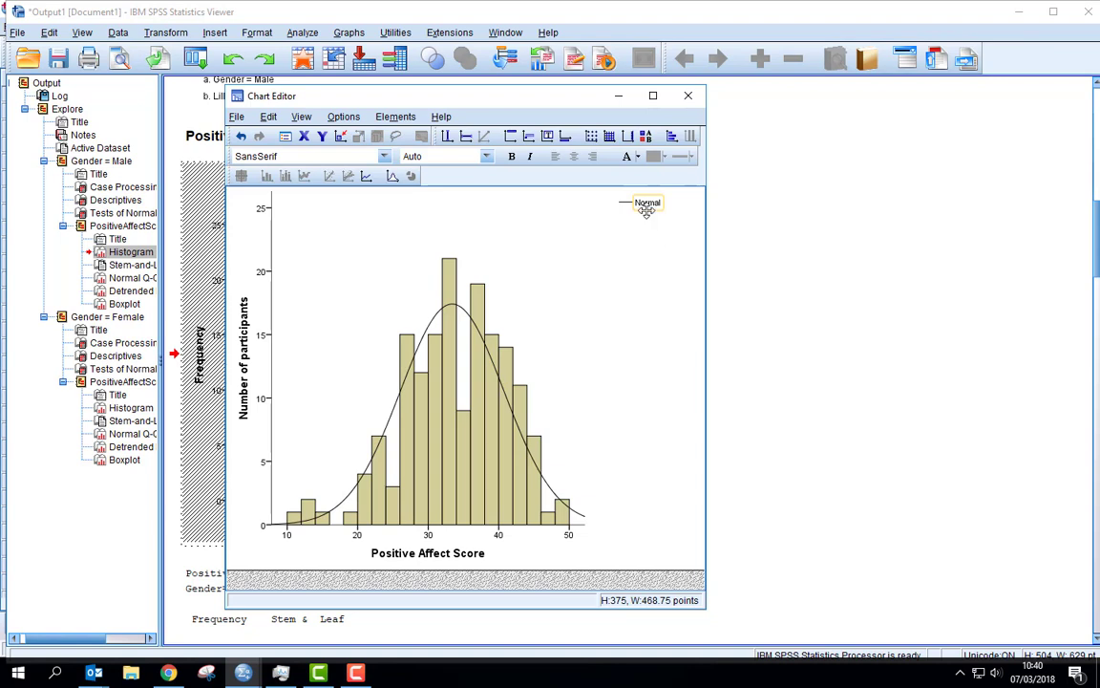
{"action": "left_click", "coordinate": [649, 210]}
{"action": "key", "text": "Delete"}
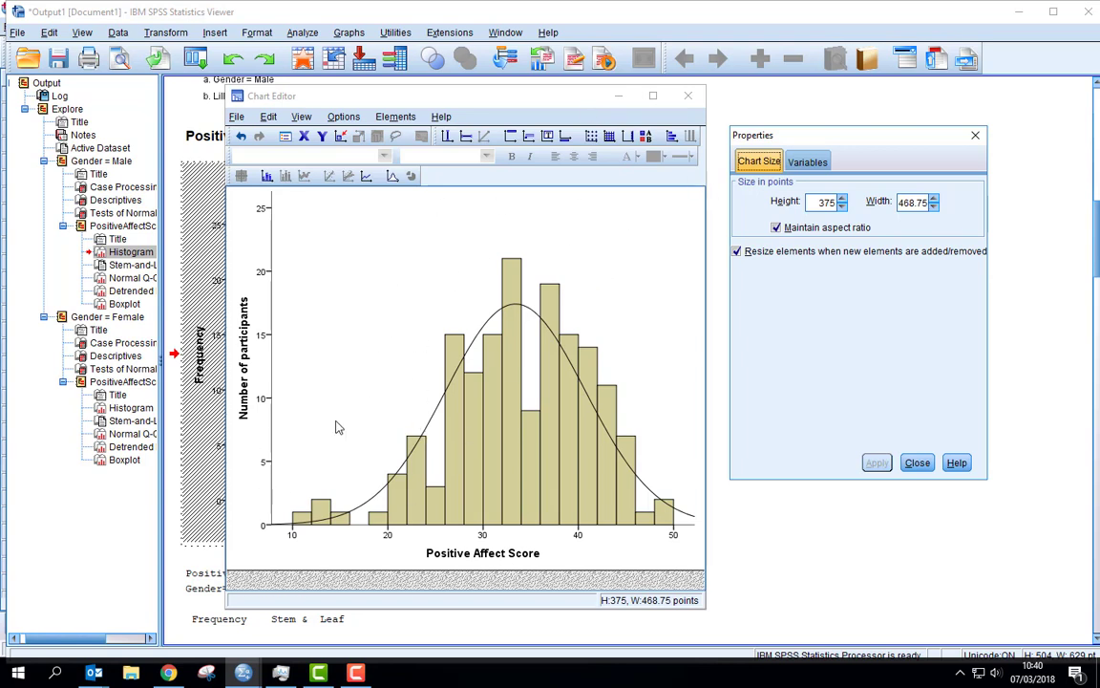
{"action": "left_click", "coordinate": [917, 463]}
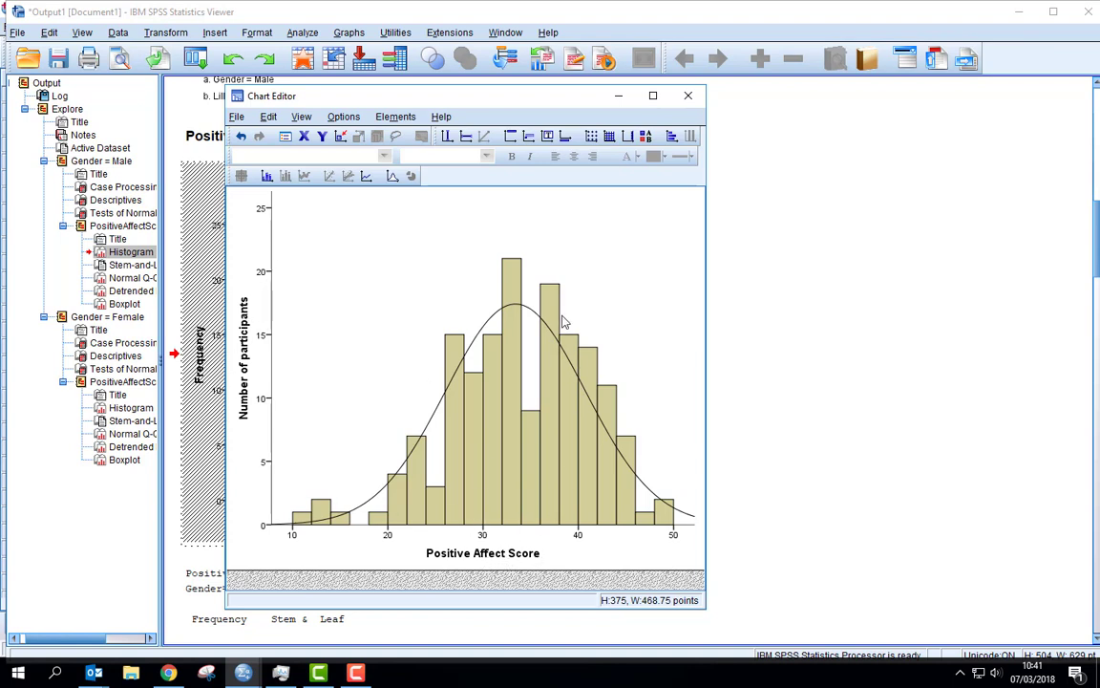
Close the Chart Editor and copy the finished male-group histogram from the output.
{"action": "left_click", "coordinate": [688, 97]}
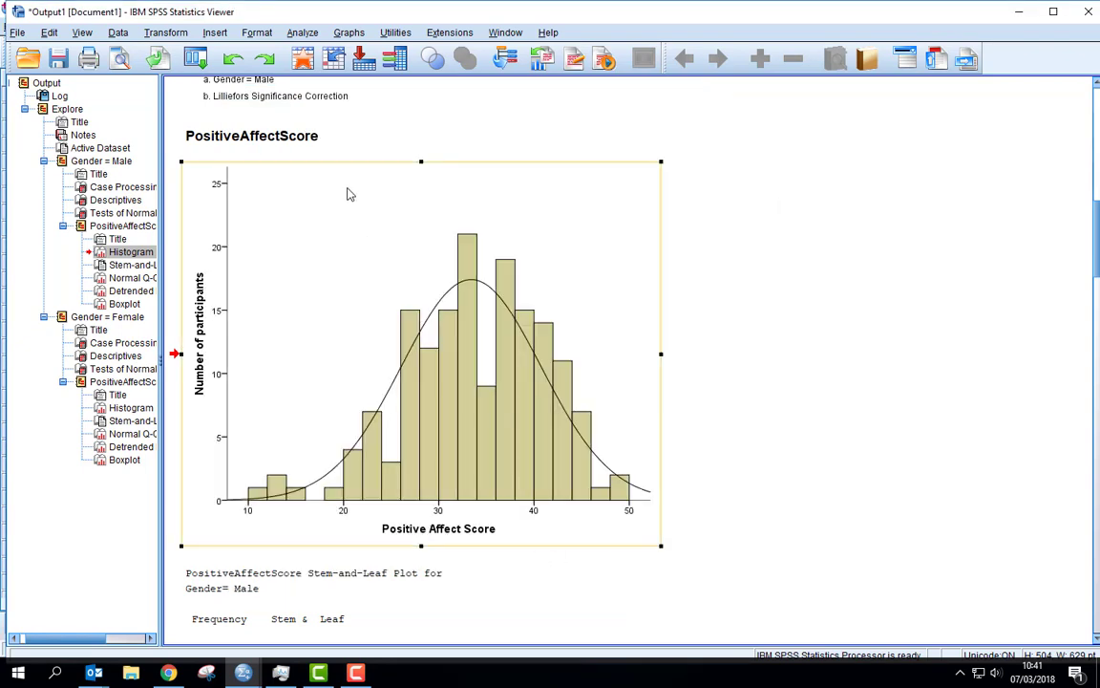
{"action": "right_click", "coordinate": [326, 256]}
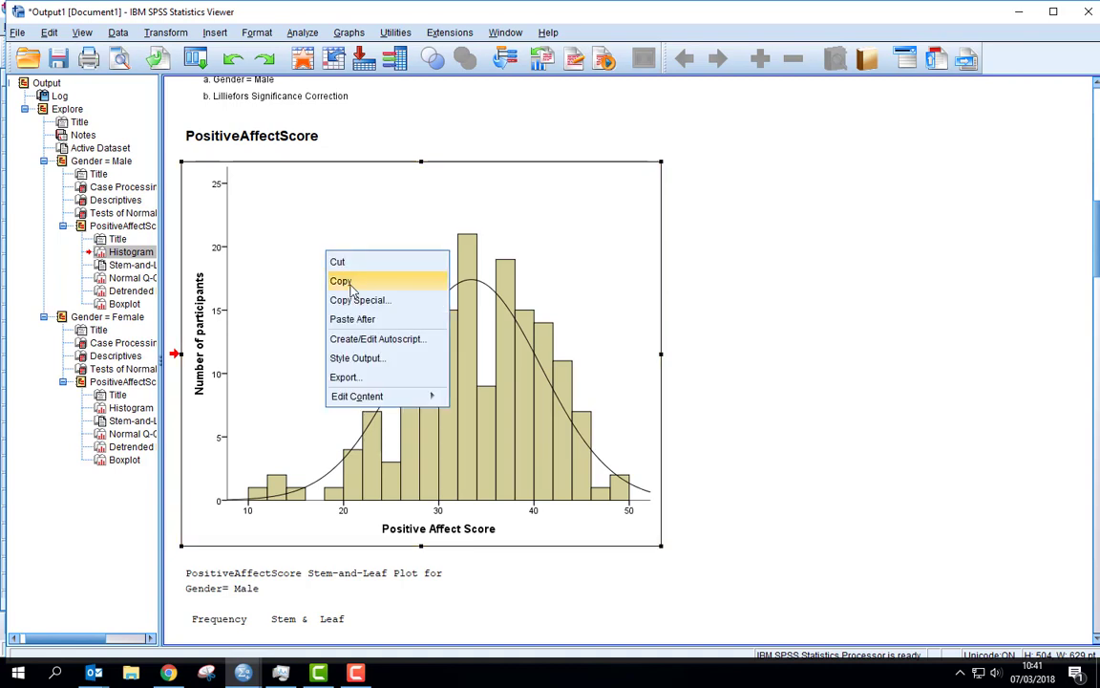
{"action": "left_click", "coordinate": [341, 280]}
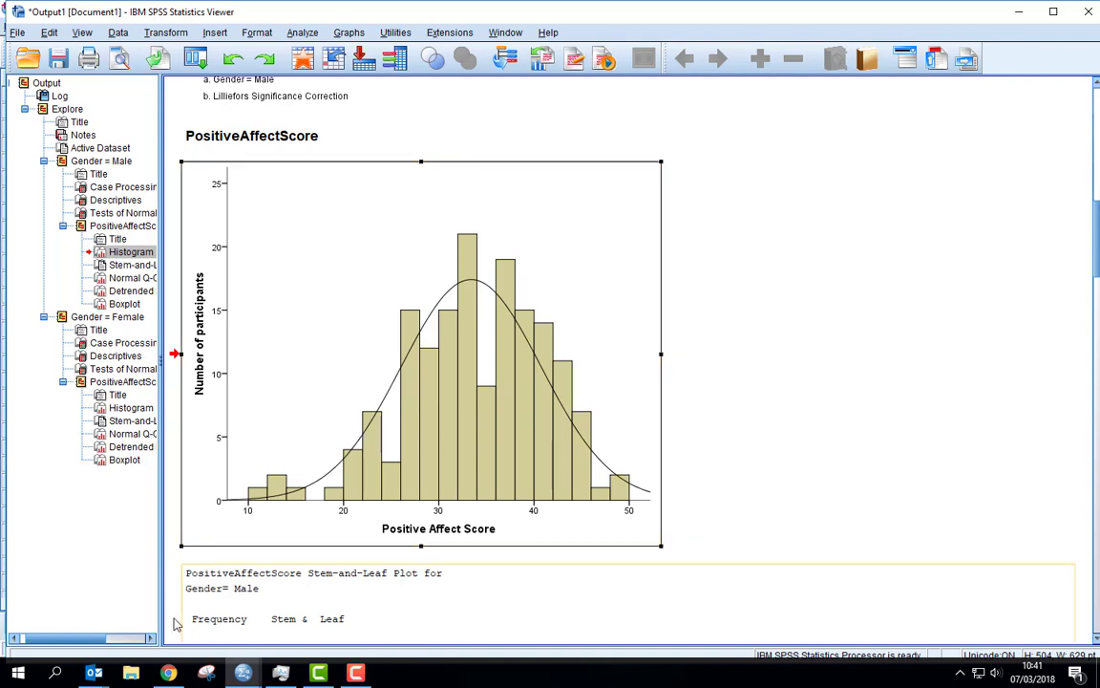
Open a blank document in Word 2016 and paste the histogram with its source formatting kept.
{"action": "key", "text": "super"}
{"action": "type", "text": "word"}
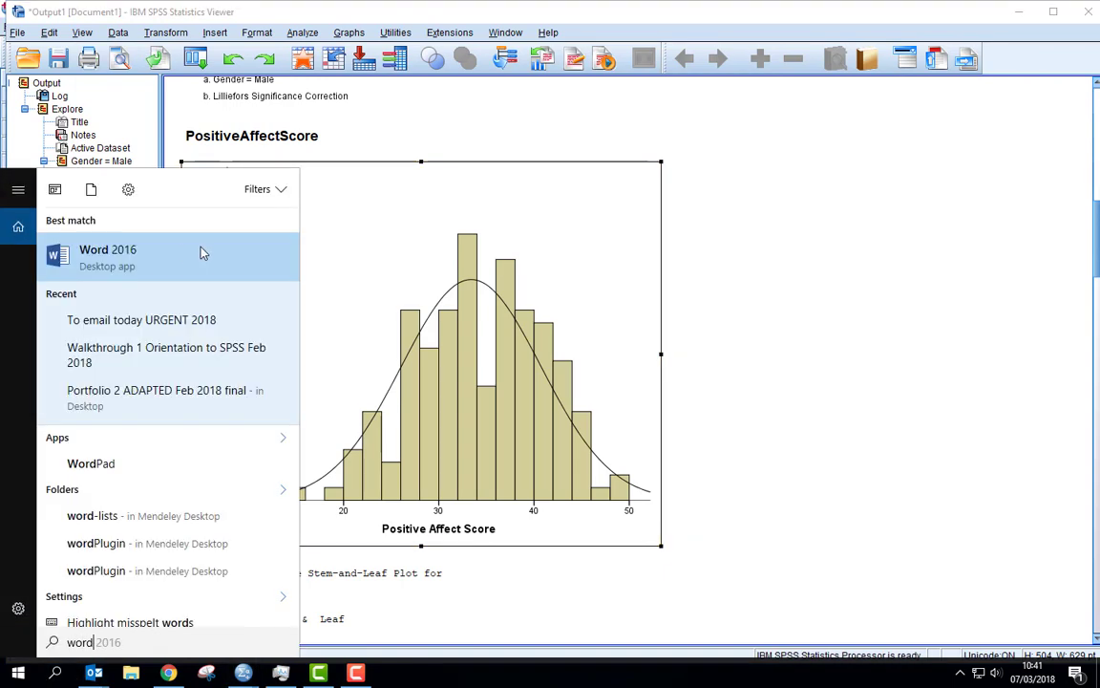
{"action": "key", "text": "Return"}
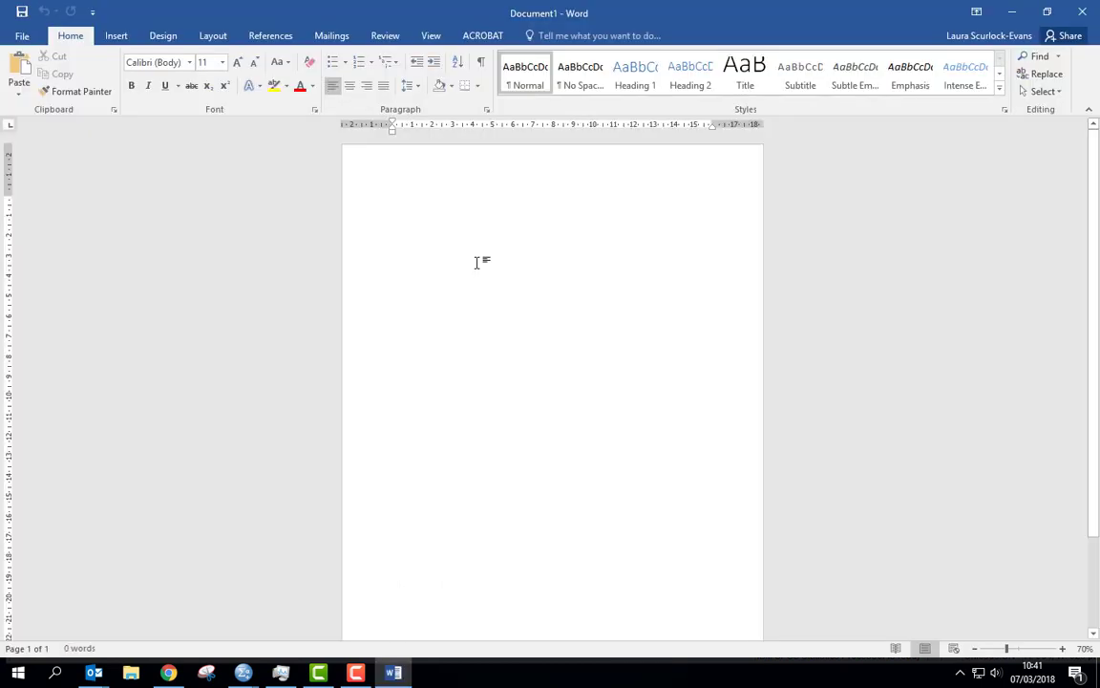
{"action": "right_click", "coordinate": [391, 221]}
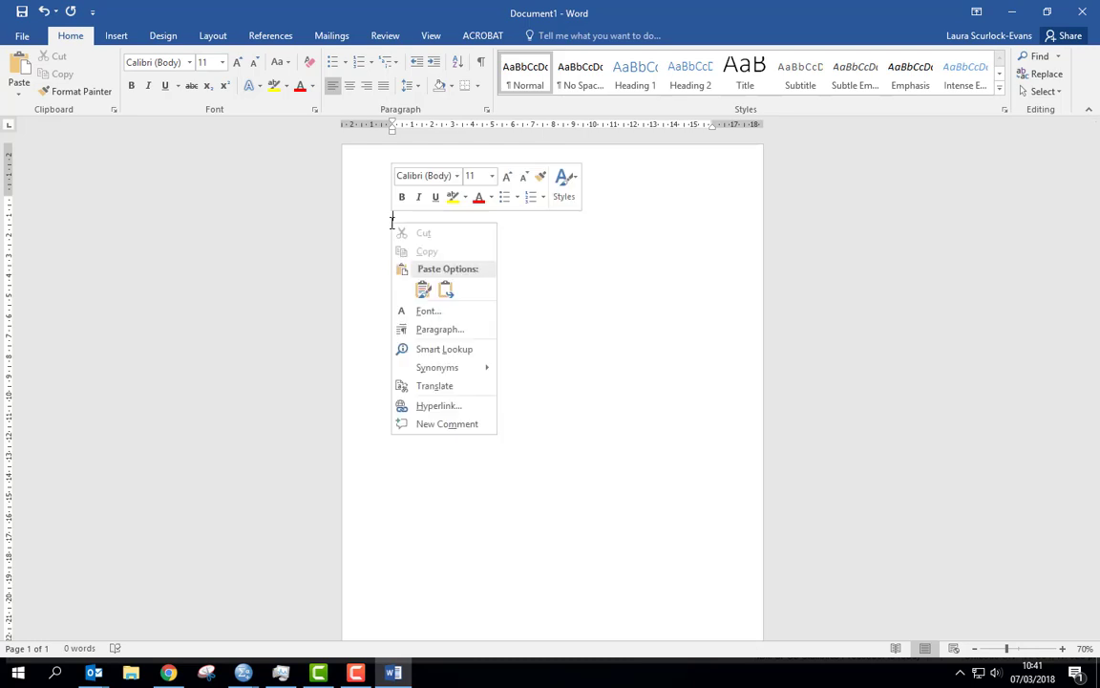
{"action": "left_click", "coordinate": [419, 292]}
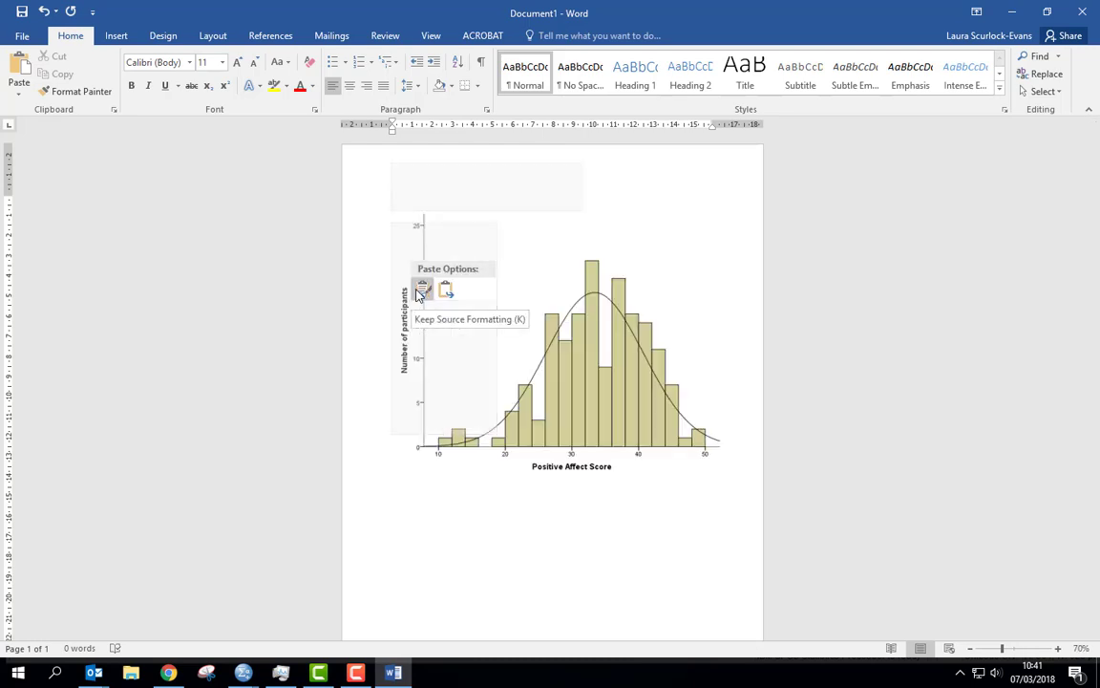
{"action": "left_click", "coordinate": [512, 344]}
Add the caption label "Figure 1." in italics below the histogram, and switch back to non-italic text after it.
{"action": "left_click", "coordinate": [452, 493]}
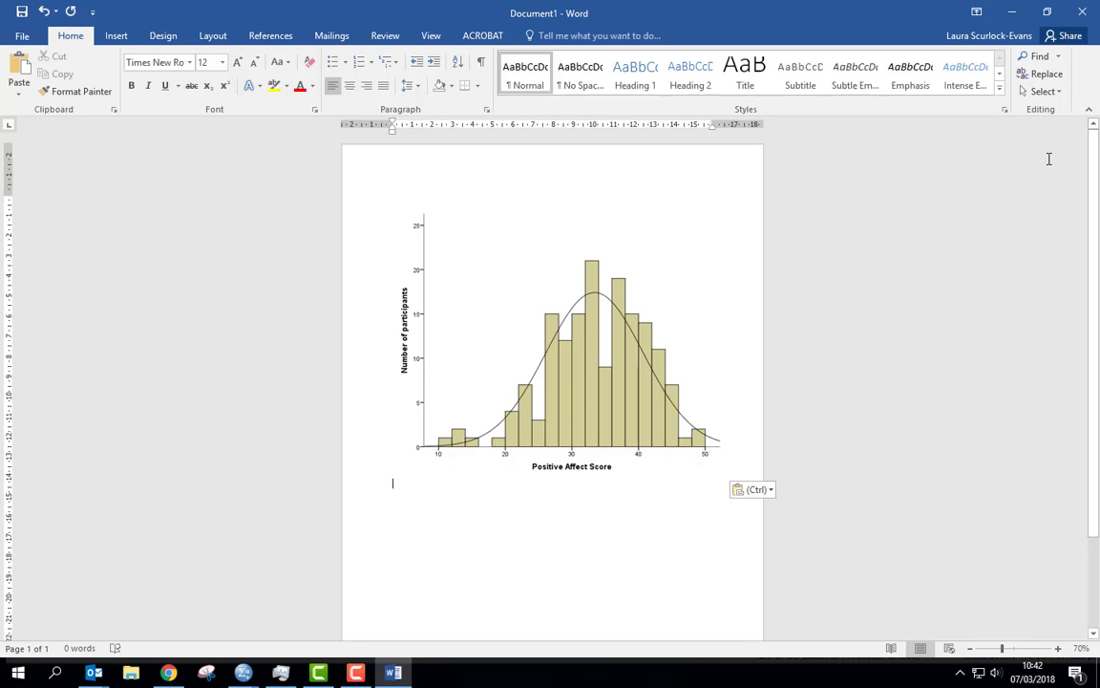
{"action": "key", "text": "ctrl+i"}
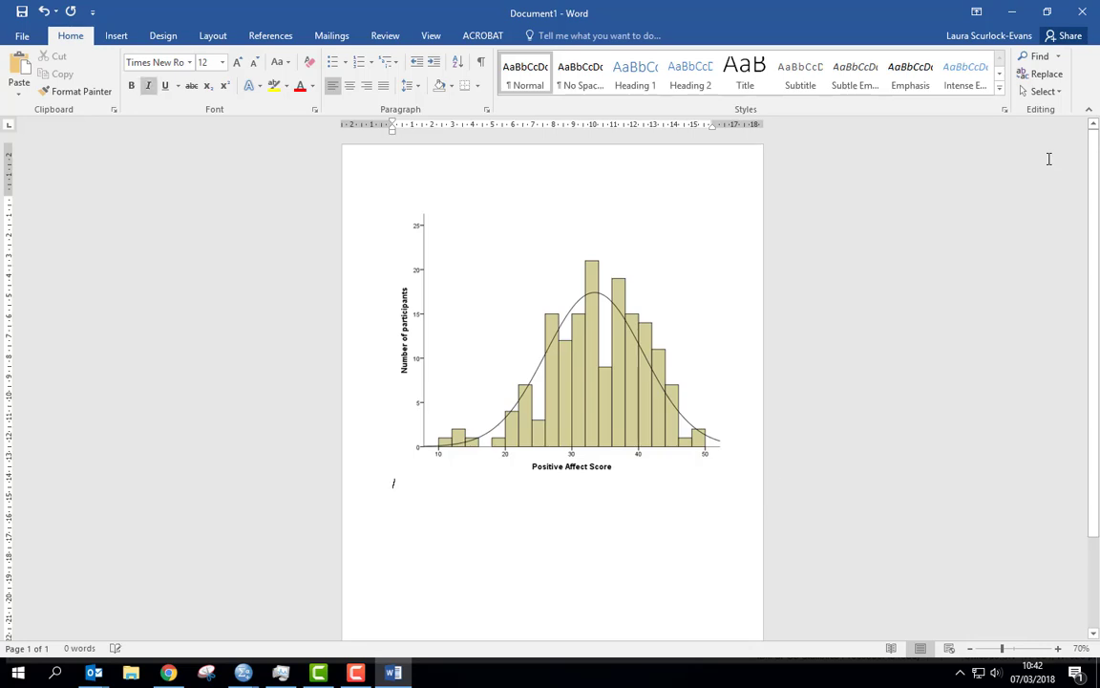
{"action": "type", "text": "Figure 1."}
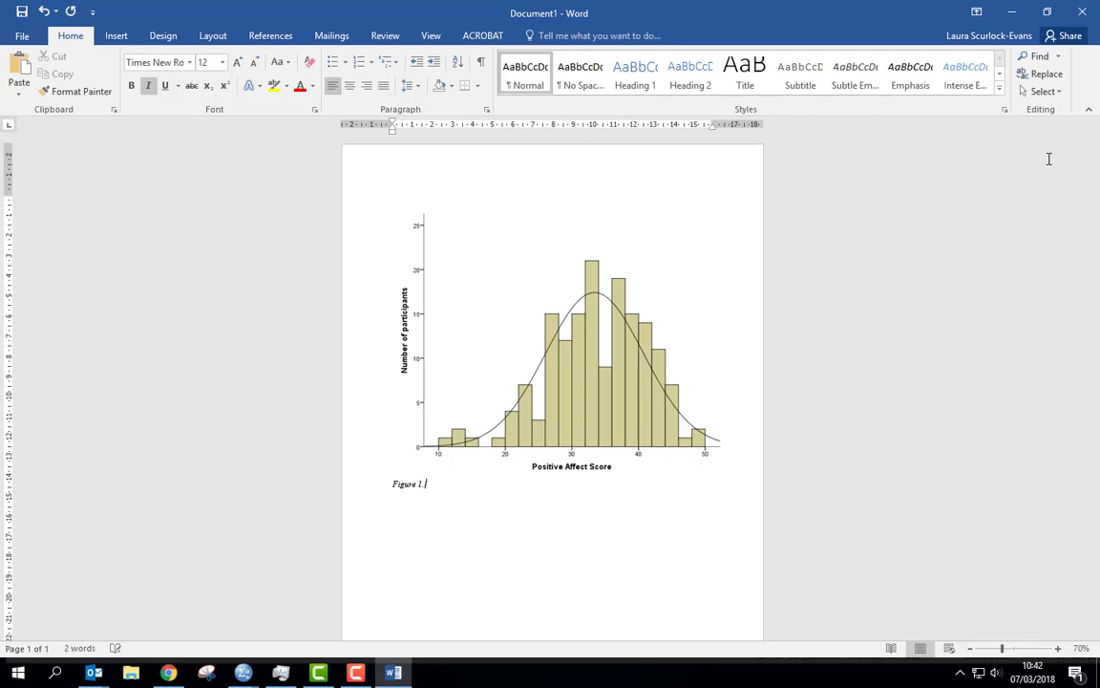
{"action": "key", "text": "ctrl+i"}
{"action": "key", "text": "Return"}
{"action": "key", "text": "BackSpace"}
{"action": "key", "text": "ctrl+i"}
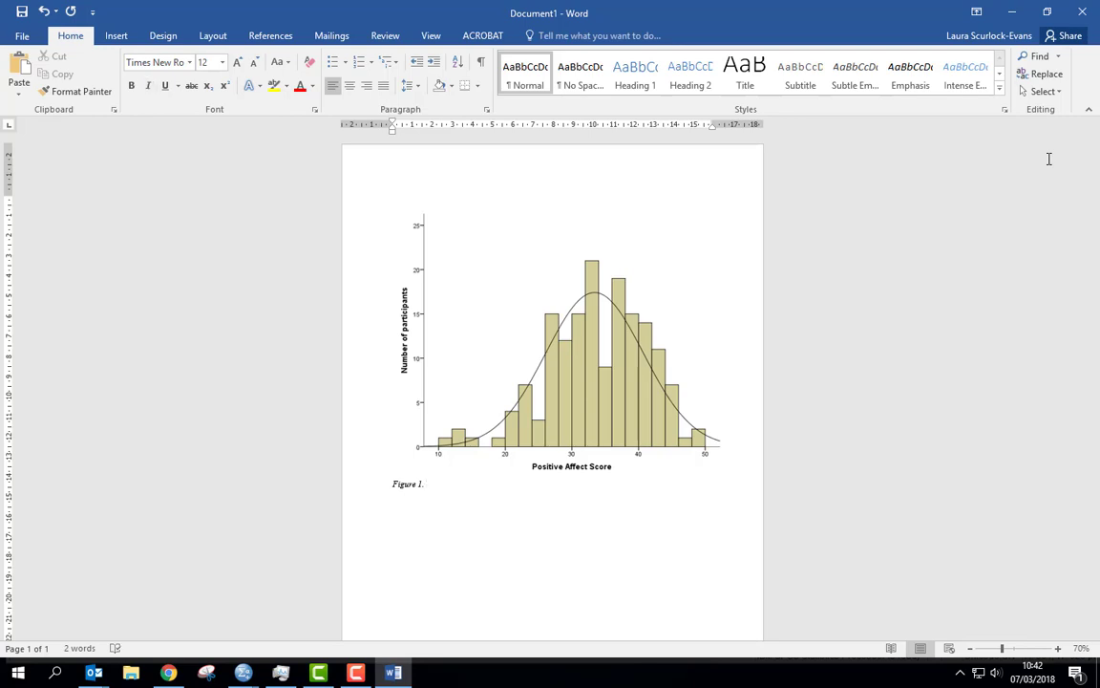